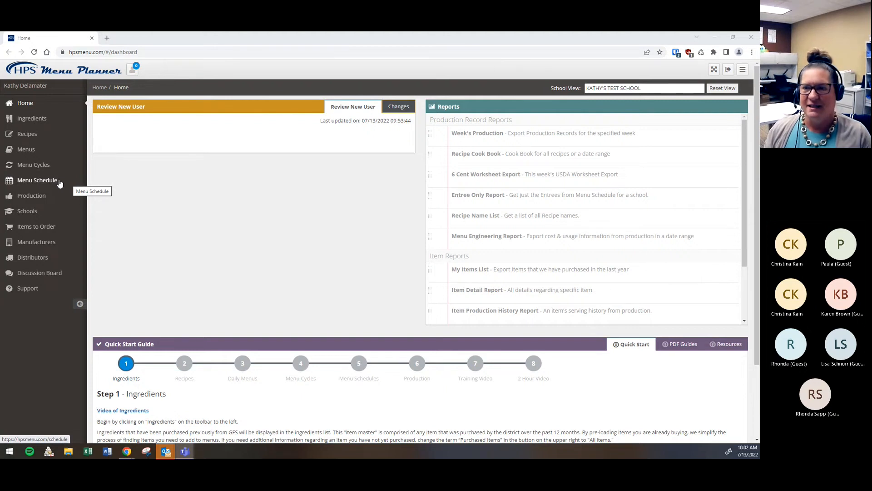
Go to the production calendar for August 2022 and open the lunch production record for August 9.
{"action": "left_click", "coordinate": [38, 199]}
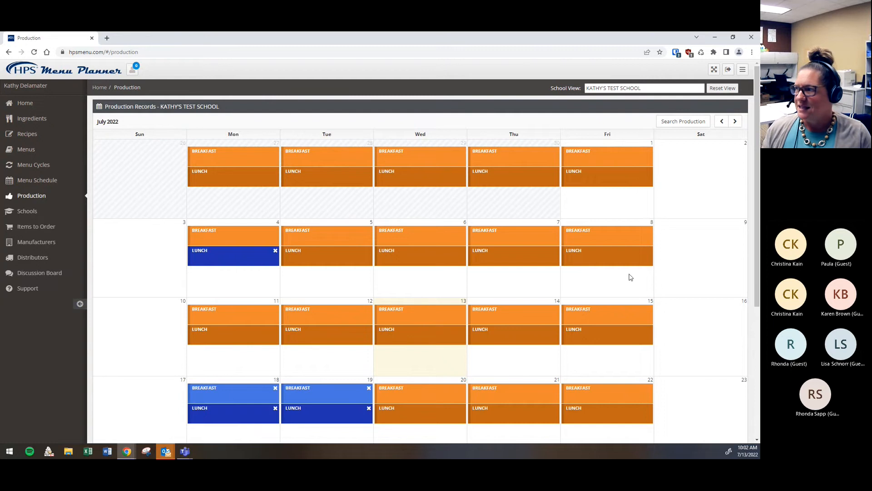
{"action": "left_click", "coordinate": [736, 121]}
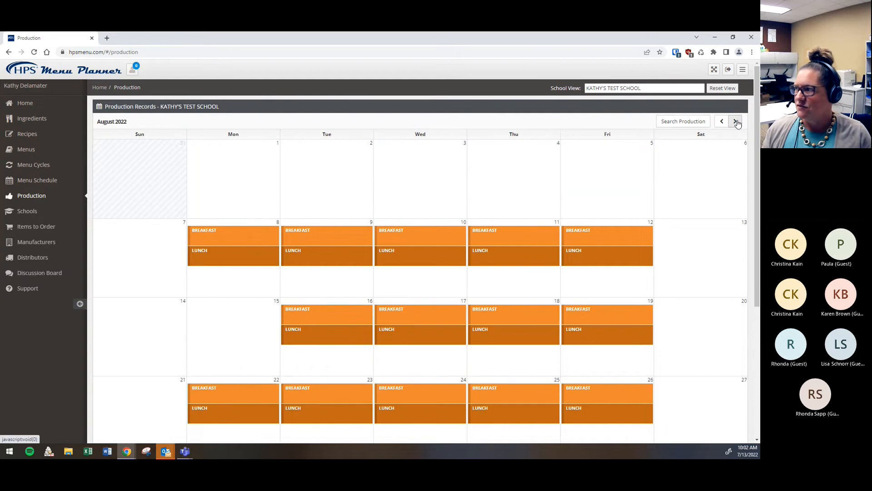
{"action": "scroll", "coordinate": [720, 236], "scroll_direction": "down", "scroll_amount": 3}
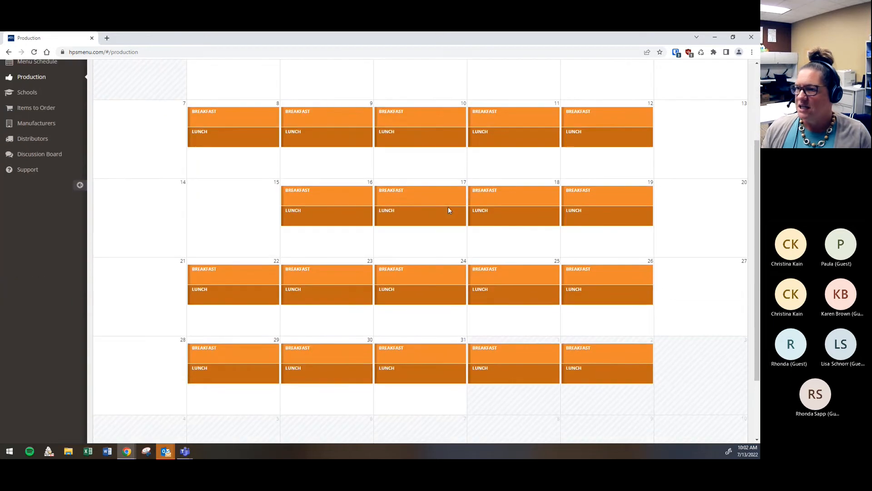
{"action": "left_click", "coordinate": [303, 139]}
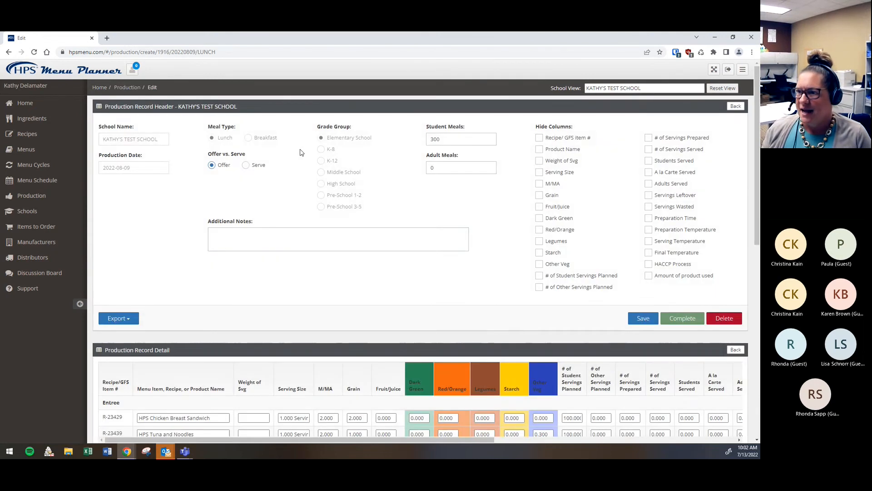
Collapse the navigation sidebar and examine the menu items and columns in the production record's detail table.
{"action": "left_click", "coordinate": [79, 305]}
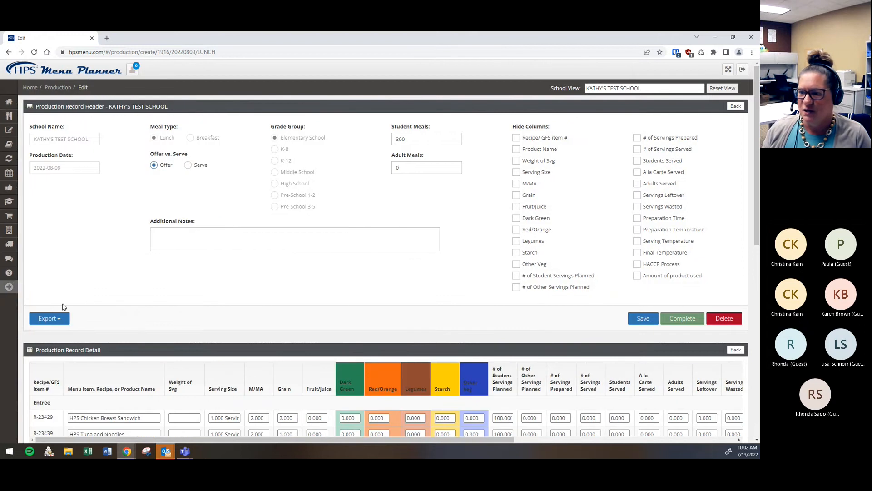
{"action": "scroll", "coordinate": [487, 328], "scroll_direction": "down", "scroll_amount": 1}
{"action": "scroll", "coordinate": [486, 328], "scroll_direction": "down", "scroll_amount": 2}
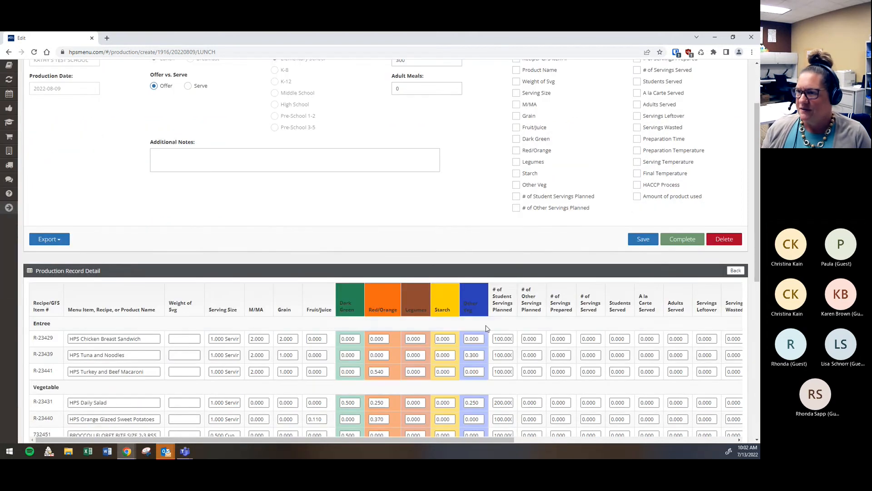
{"action": "scroll", "coordinate": [118, 253], "scroll_direction": "down", "scroll_amount": 2}
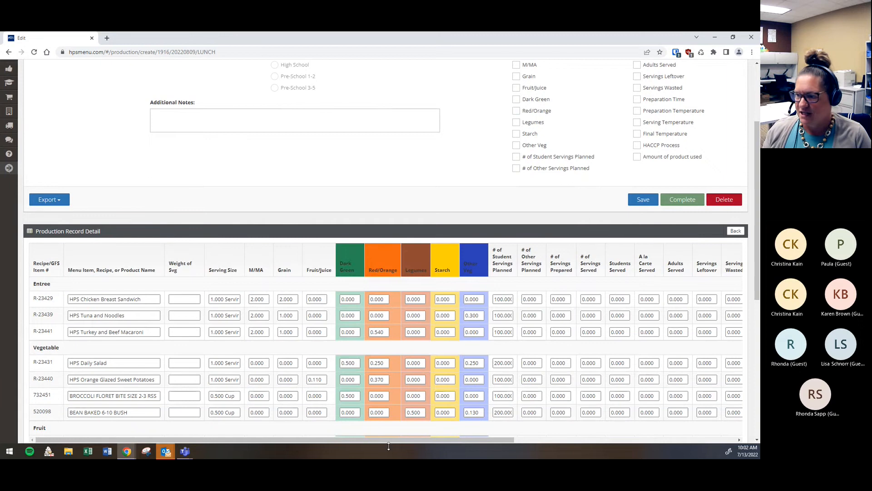
{"action": "mouse_move", "coordinate": [389, 443]}
{"action": "left_mouse_down"}
{"action": "mouse_move", "coordinate": [629, 458]}
{"action": "mouse_move", "coordinate": [563, 448]}
{"action": "mouse_move", "coordinate": [372, 449]}
{"action": "left_mouse_up"}
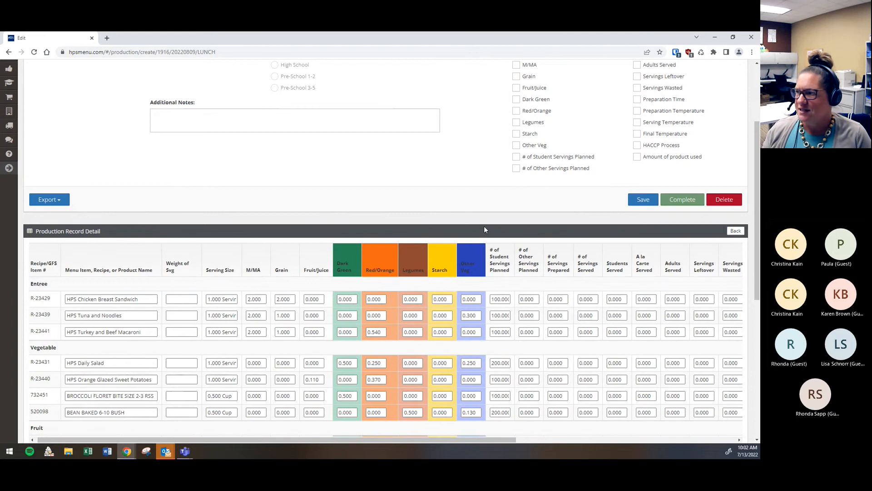
Hide the Dark Green column in the production record's detail table, and show it again.
{"action": "scroll", "coordinate": [522, 207], "scroll_direction": "up", "scroll_amount": 3}
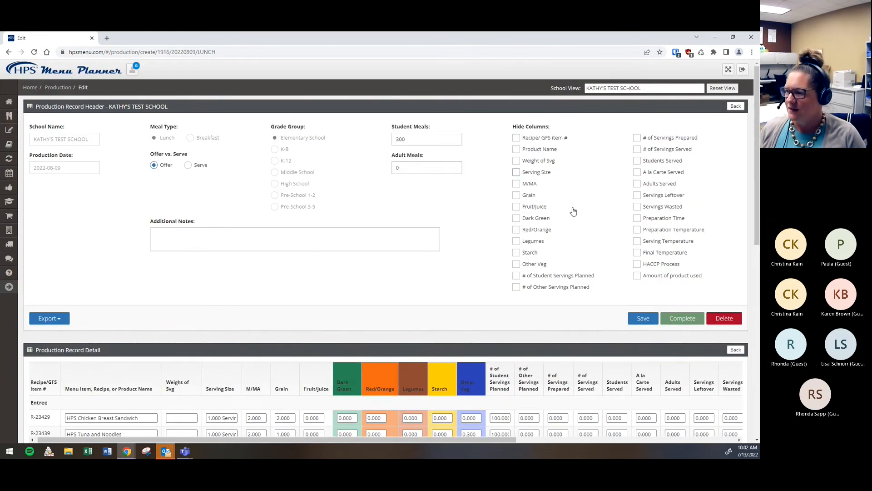
{"action": "left_click", "coordinate": [516, 218]}
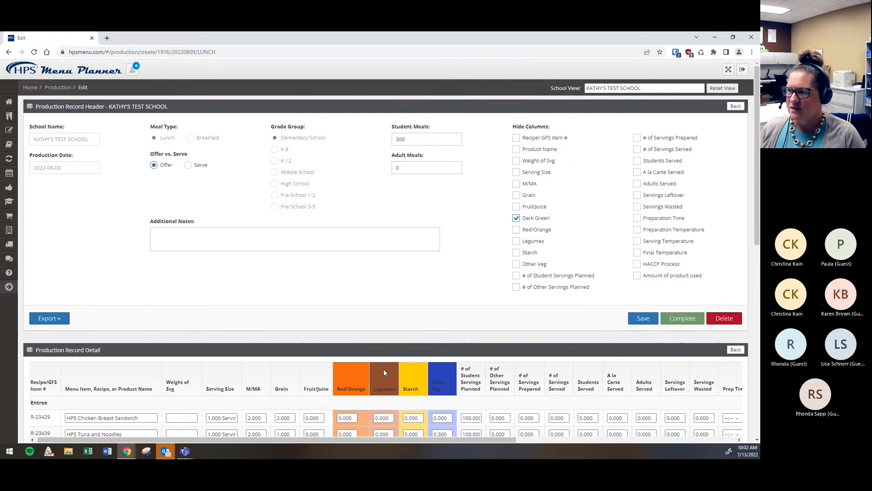
{"action": "left_click", "coordinate": [516, 219]}
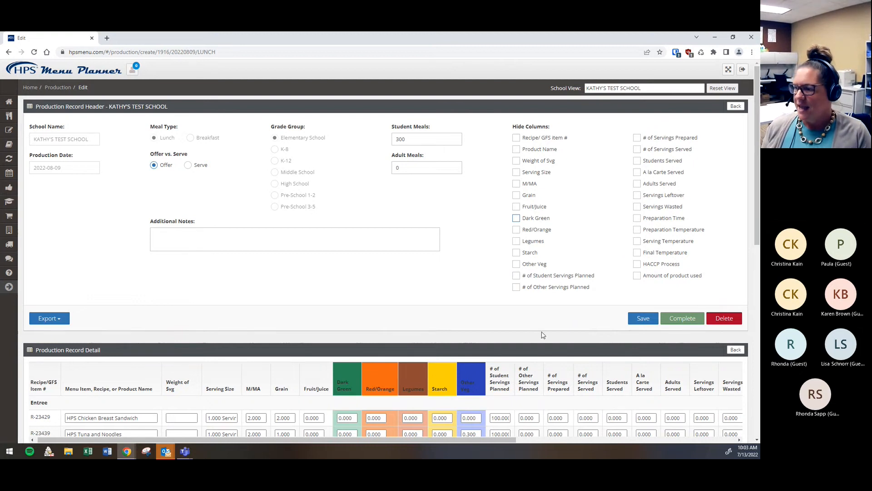
Add a blank item row at the end of the production record's detail table after reviewing its remaining columns.
{"action": "scroll", "coordinate": [535, 312], "scroll_direction": "down", "scroll_amount": 2}
{"action": "scroll", "coordinate": [275, 276], "scroll_direction": "down", "scroll_amount": 2}
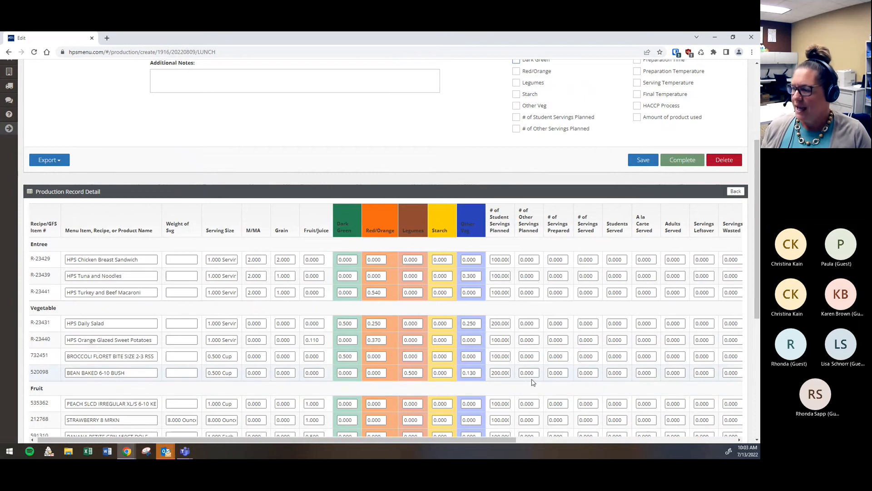
{"action": "left_click_drag", "start_coordinate": [495, 441], "coordinate": [708, 445]}
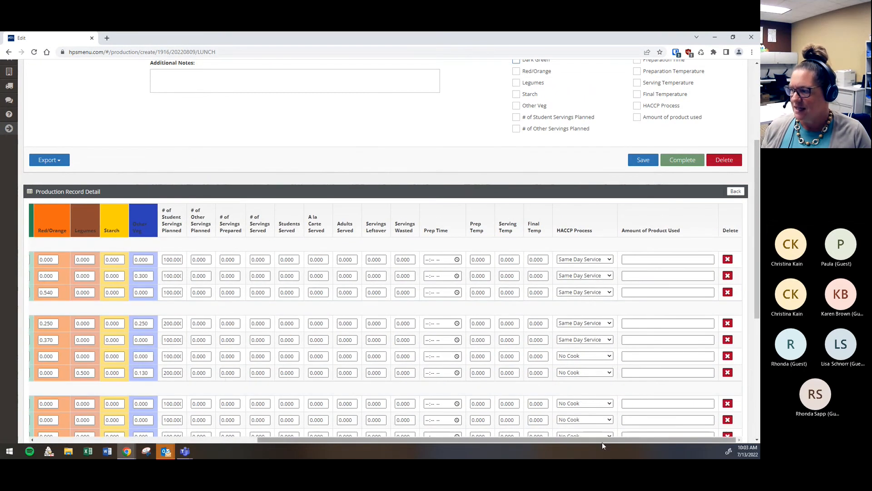
{"action": "left_click_drag", "start_coordinate": [601, 445], "coordinate": [421, 446]}
{"action": "scroll", "coordinate": [483, 382], "scroll_direction": "down", "scroll_amount": 4}
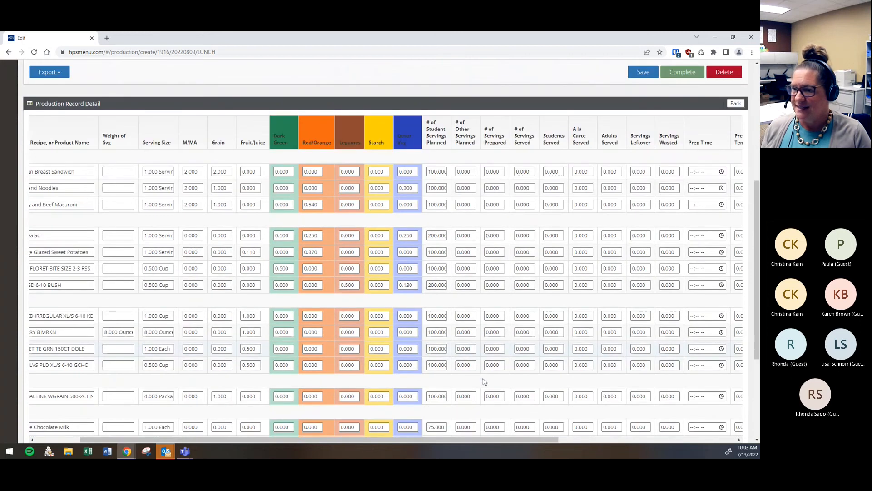
{"action": "scroll", "coordinate": [484, 382], "scroll_direction": "down", "scroll_amount": 1}
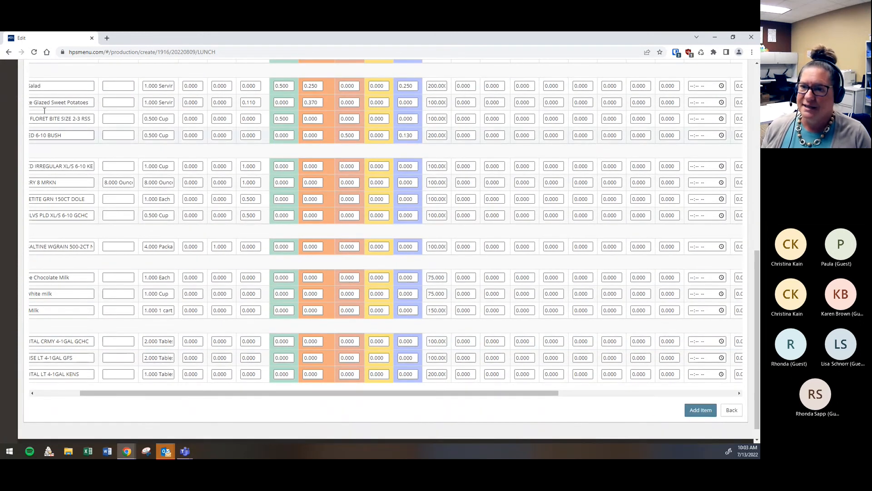
{"action": "left_click", "coordinate": [701, 416]}
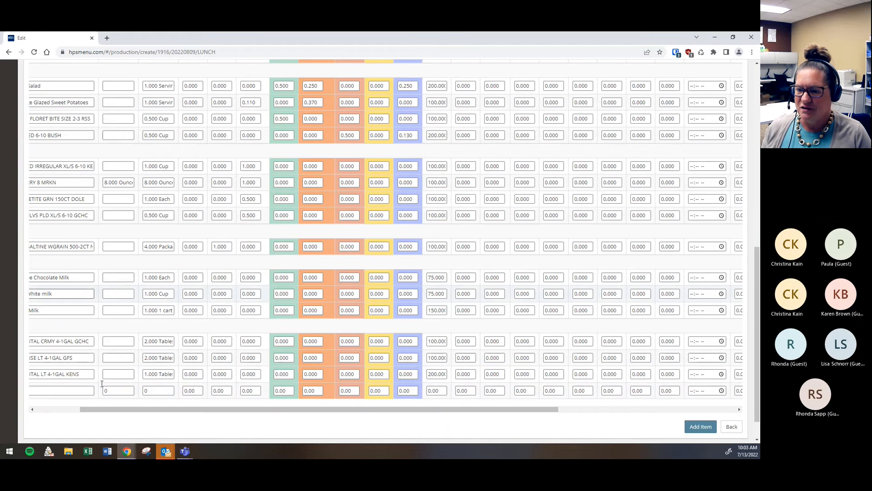
{"action": "scroll", "coordinate": [117, 403], "scroll_direction": "down", "scroll_amount": 1}
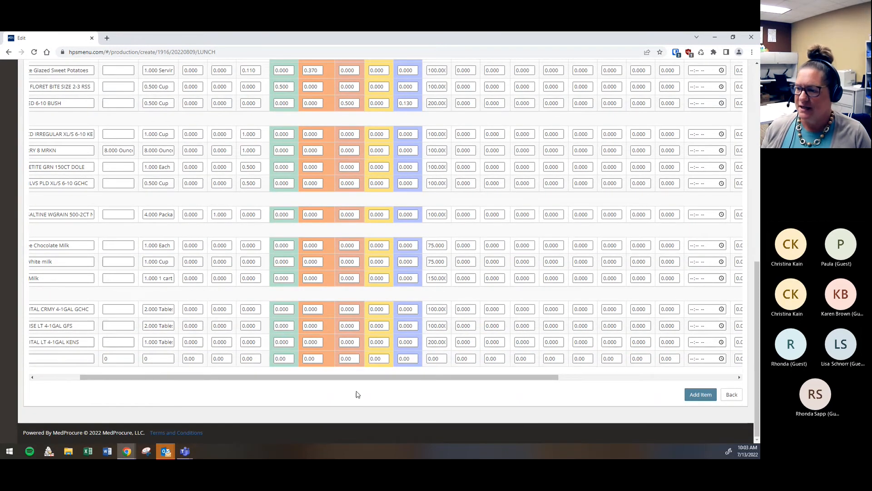
{"action": "left_click_drag", "start_coordinate": [237, 377], "coordinate": [47, 353]}
Complete the August 9 lunch production record, signing the acknowledgement with "fg".
{"action": "scroll", "coordinate": [107, 351], "scroll_direction": "up", "scroll_amount": 5}
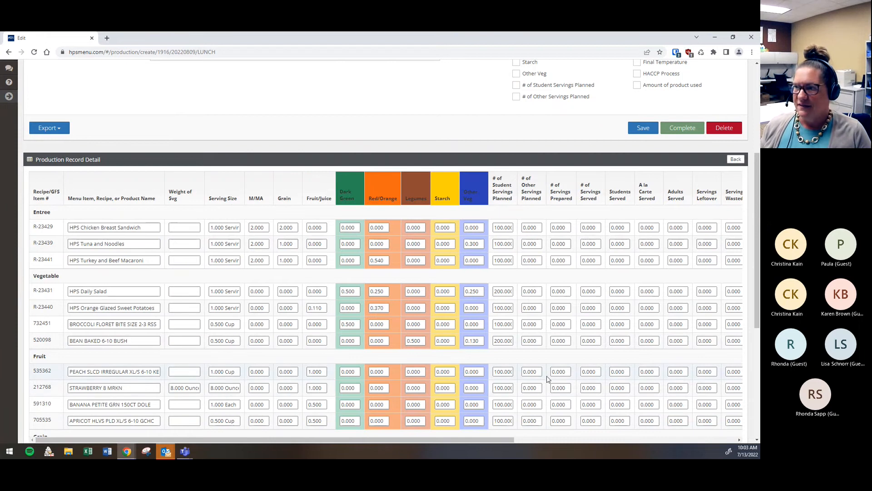
{"action": "scroll", "coordinate": [547, 379], "scroll_direction": "up", "scroll_amount": 3}
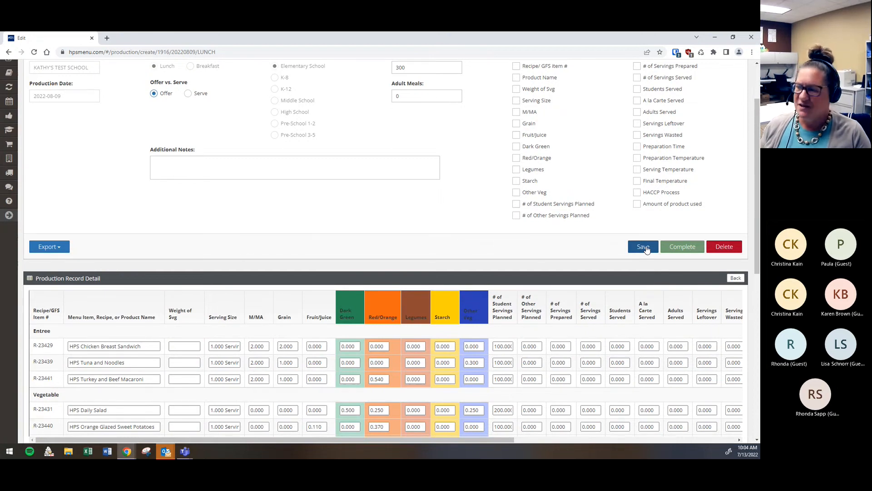
{"action": "left_click", "coordinate": [681, 247]}
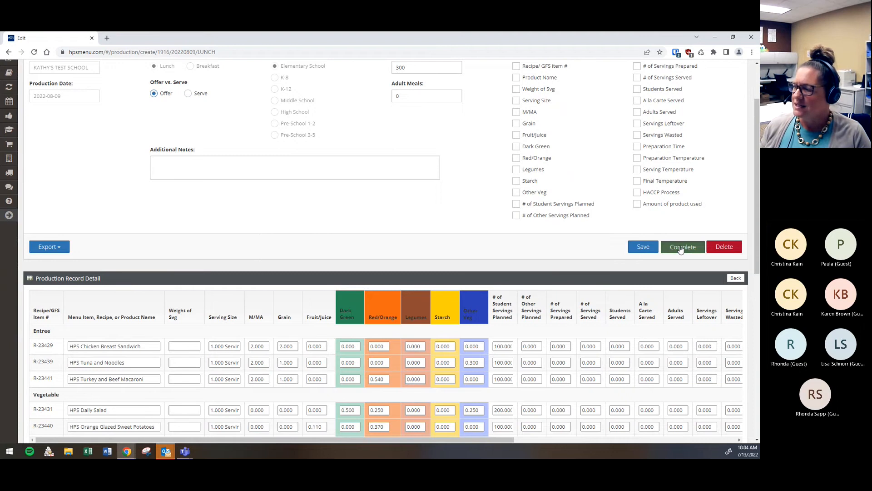
{"action": "left_click", "coordinate": [359, 131]}
{"action": "type", "text": "fg"}
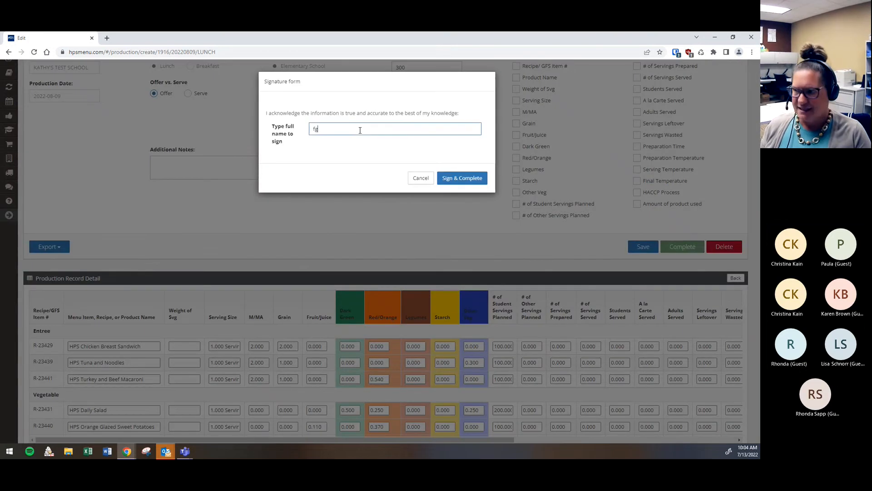
{"action": "left_click", "coordinate": [461, 179]}
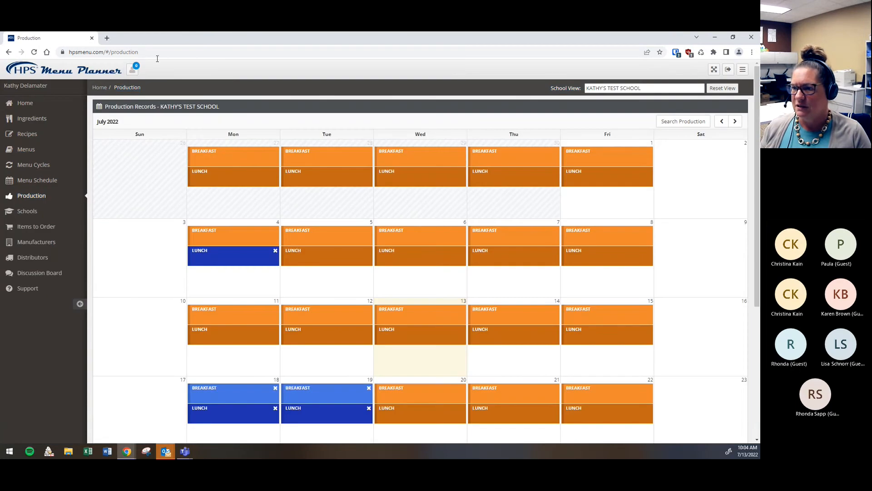
Open the July 4 lunch production record and complete it, signing the acknowledgement with "dfg".
{"action": "left_click", "coordinate": [270, 257]}
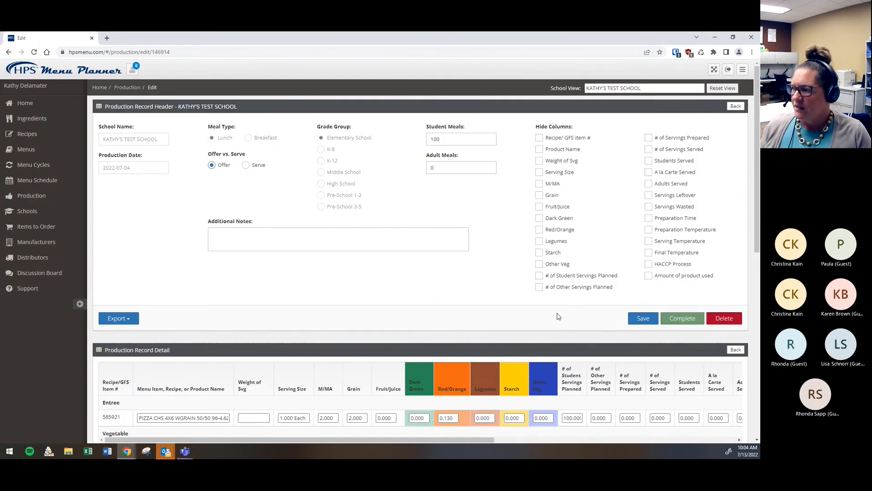
{"action": "left_click", "coordinate": [680, 321]}
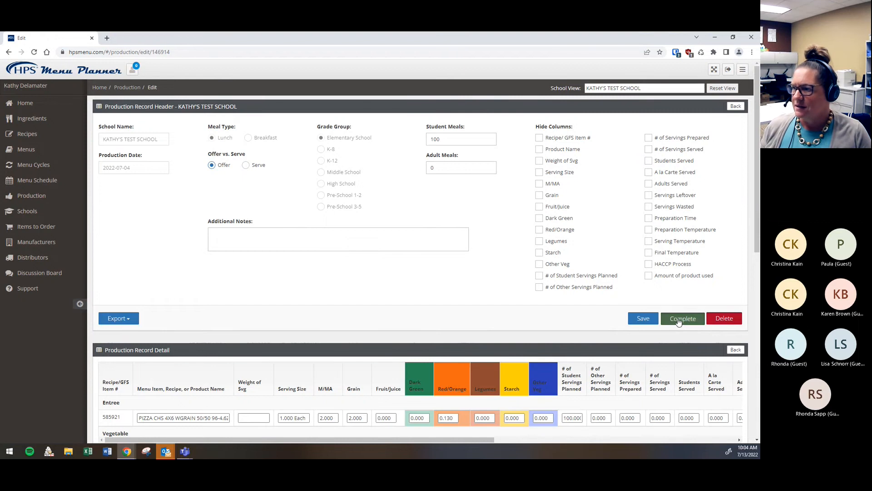
{"action": "left_click", "coordinate": [320, 127]}
{"action": "type", "text": "dfg"}
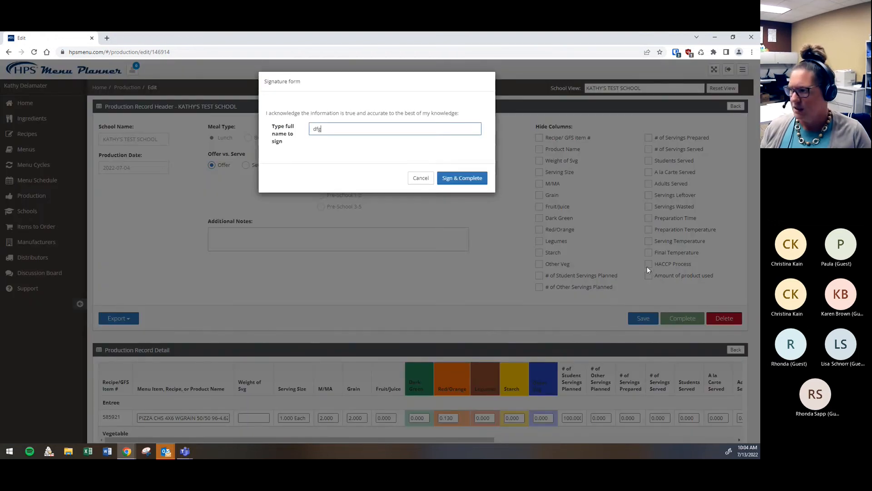
{"action": "left_click", "coordinate": [464, 181]}
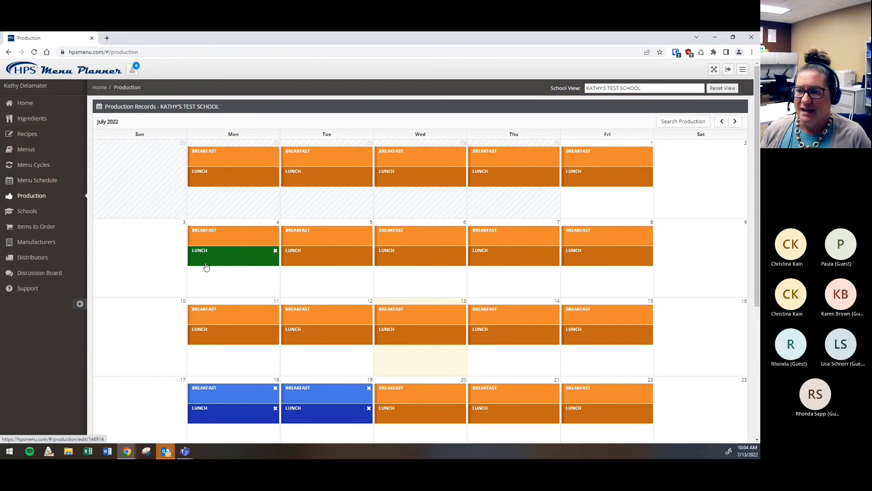
Reopen the completed July 4 lunch production record, unlock it and delete it.
{"action": "left_click", "coordinate": [231, 261]}
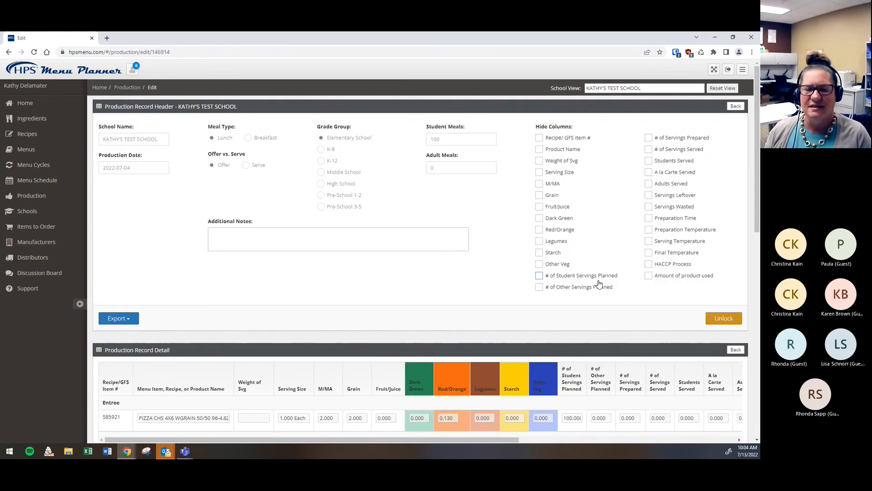
{"action": "left_click", "coordinate": [728, 320]}
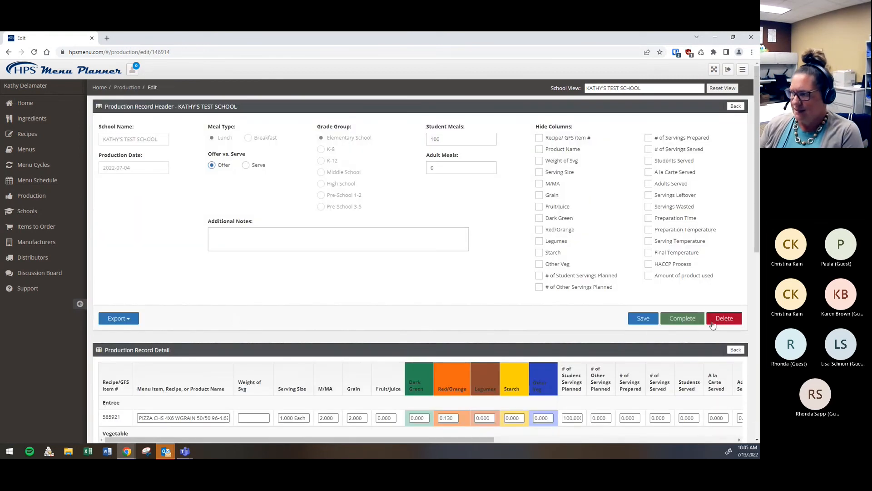
{"action": "left_click", "coordinate": [725, 320]}
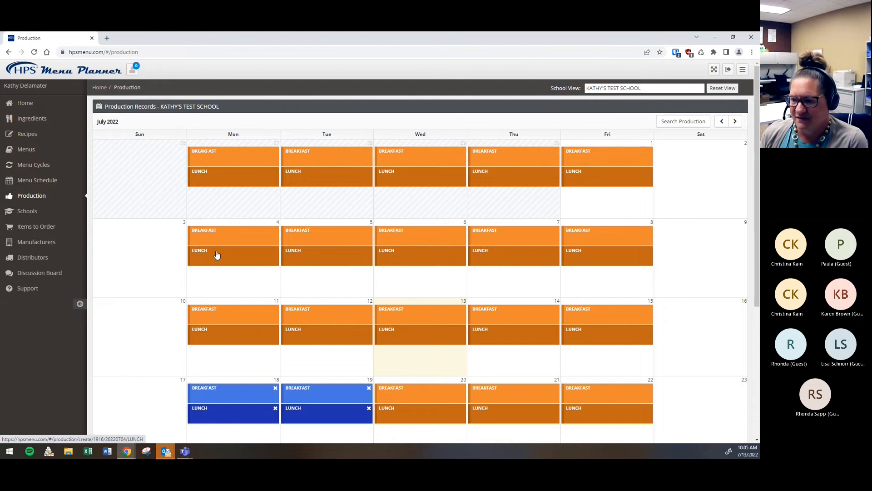
Open the July 4 lunch on the production calendar and examine the available export formats.
{"action": "left_click", "coordinate": [213, 253]}
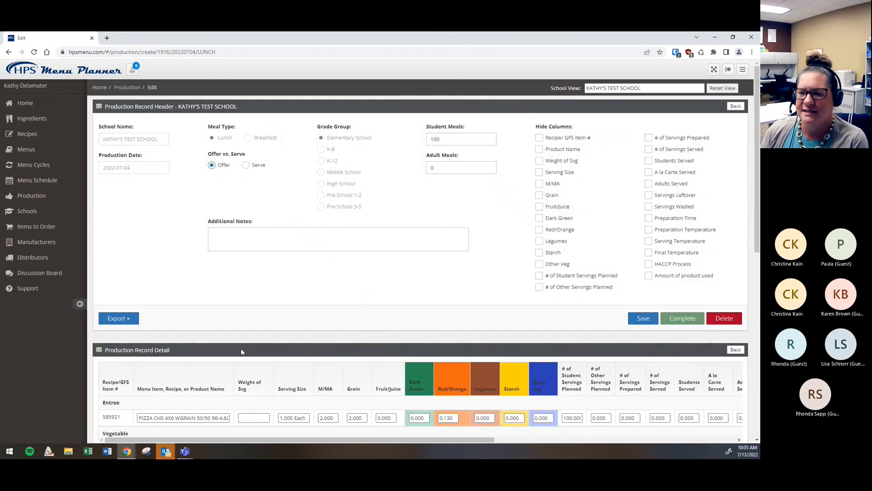
{"action": "left_click", "coordinate": [122, 318]}
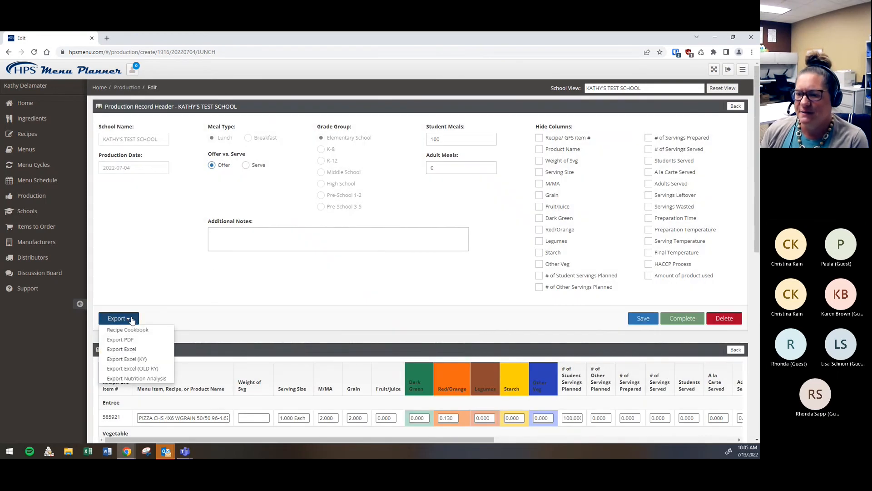
{"action": "scroll", "coordinate": [216, 274], "scroll_direction": "down", "scroll_amount": 1}
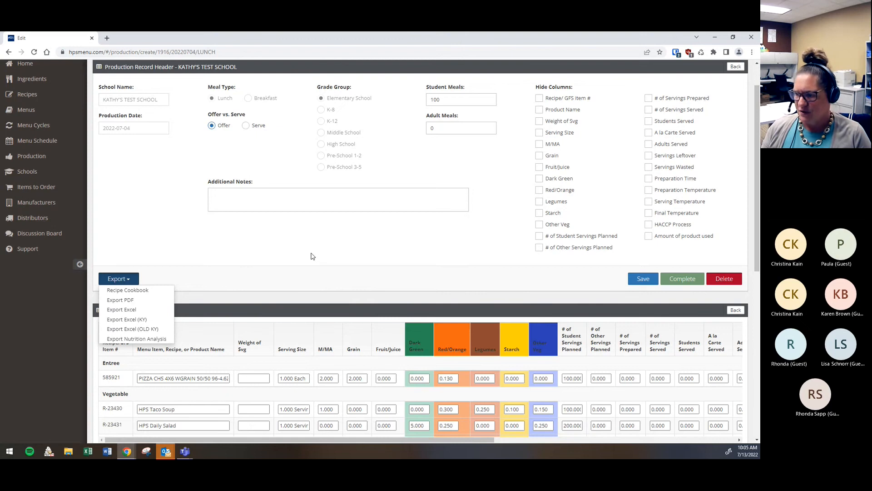
{"action": "scroll", "coordinate": [327, 257], "scroll_direction": "up", "scroll_amount": 1}
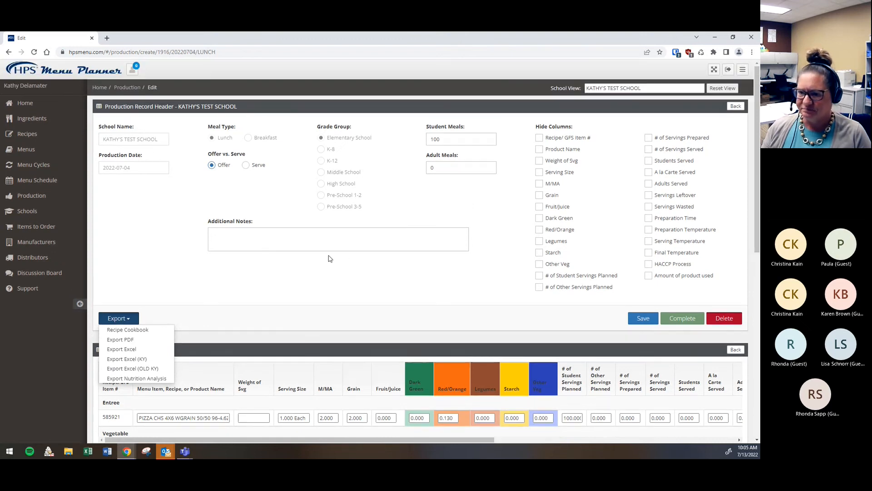
{"action": "left_click", "coordinate": [143, 260]}
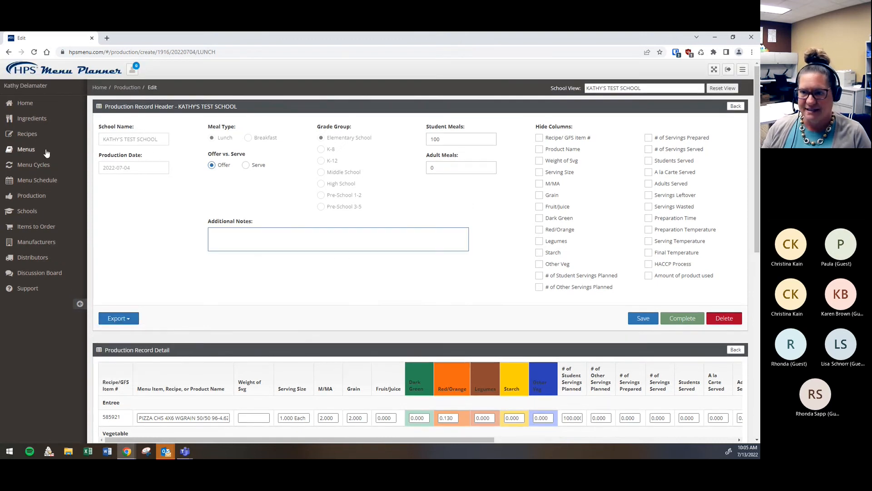
In Items to Order, find all items for forecast future usage from 2022-07-18 to 2022-07-22.
{"action": "left_click", "coordinate": [36, 227]}
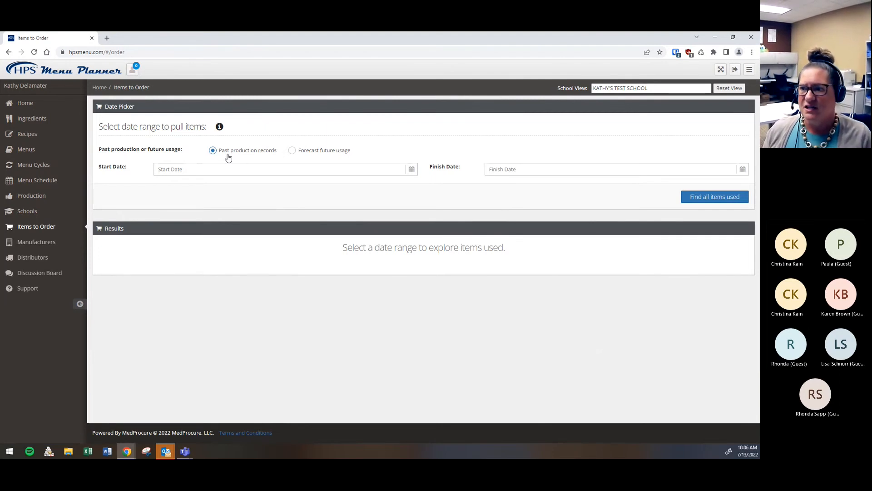
{"action": "left_click", "coordinate": [292, 151]}
{"action": "left_click", "coordinate": [411, 169]}
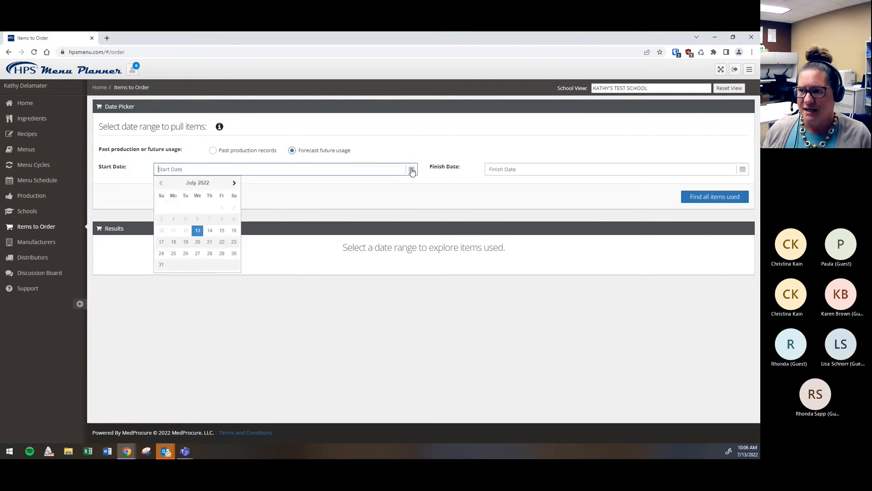
{"action": "left_click", "coordinate": [173, 241]}
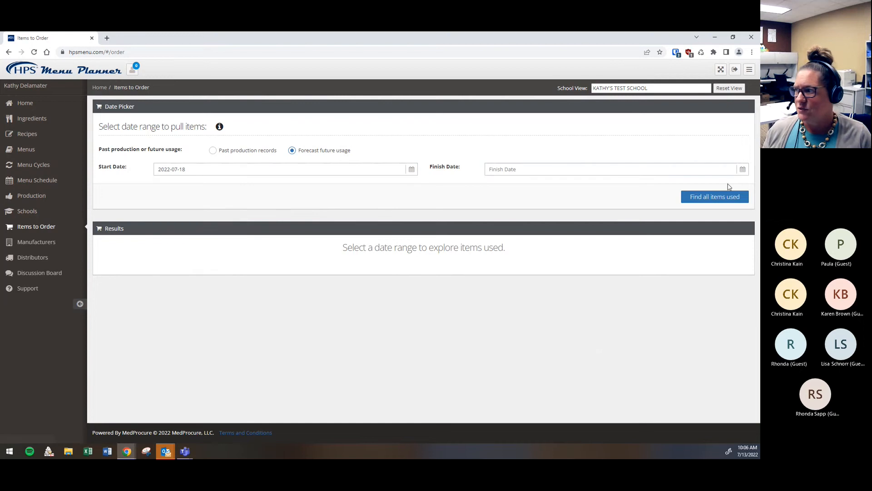
{"action": "left_click", "coordinate": [645, 169]}
{"action": "left_click", "coordinate": [553, 242]}
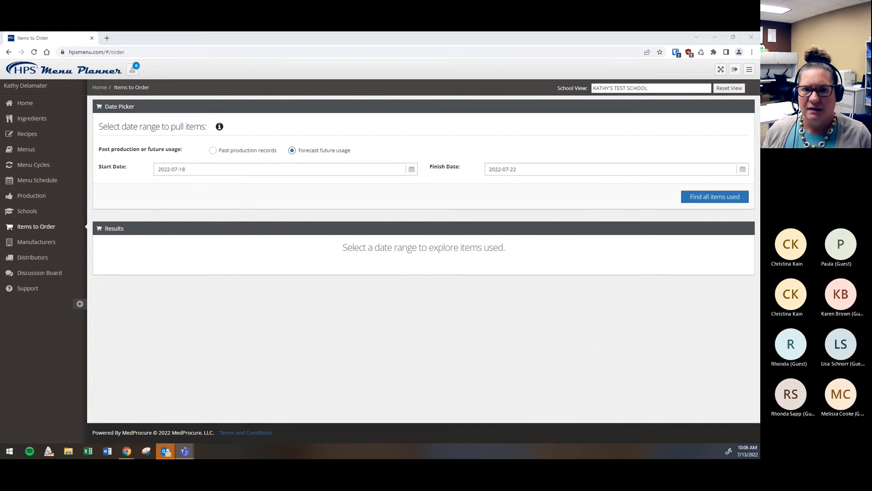
{"action": "left_click", "coordinate": [705, 198]}
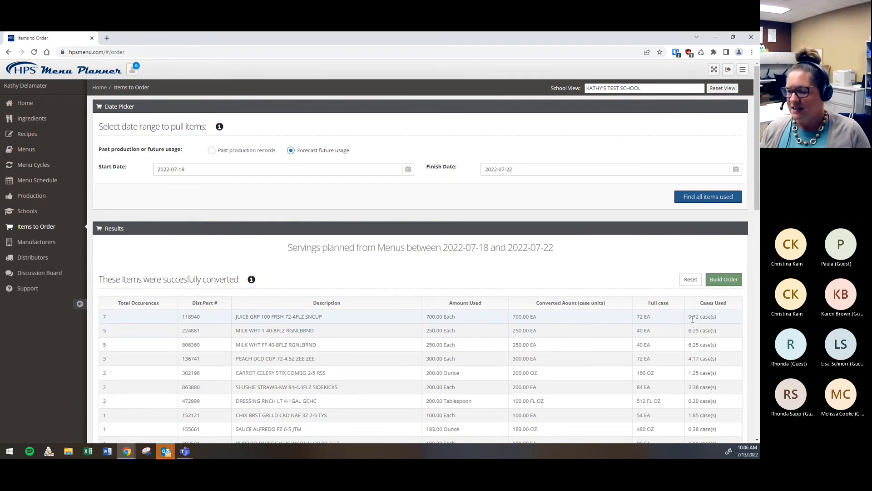
Build an order from the forecast items, print its pull sheet in English and view the PDF full-screen before closing it.
{"action": "scroll", "coordinate": [364, 318], "scroll_direction": "down", "scroll_amount": 3}
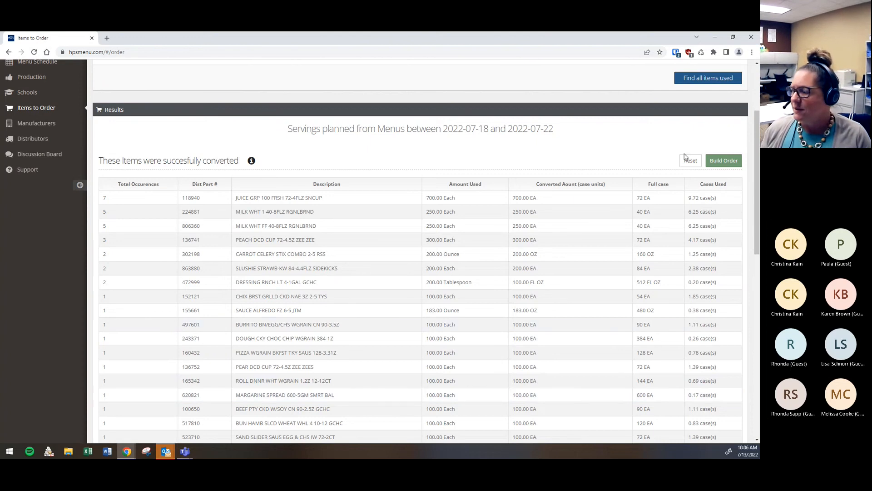
{"action": "left_click", "coordinate": [717, 164]}
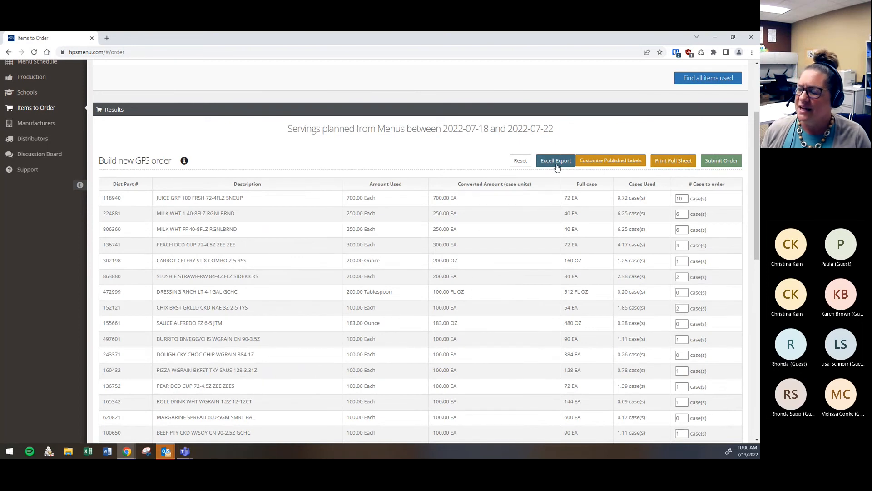
{"action": "left_click", "coordinate": [666, 164]}
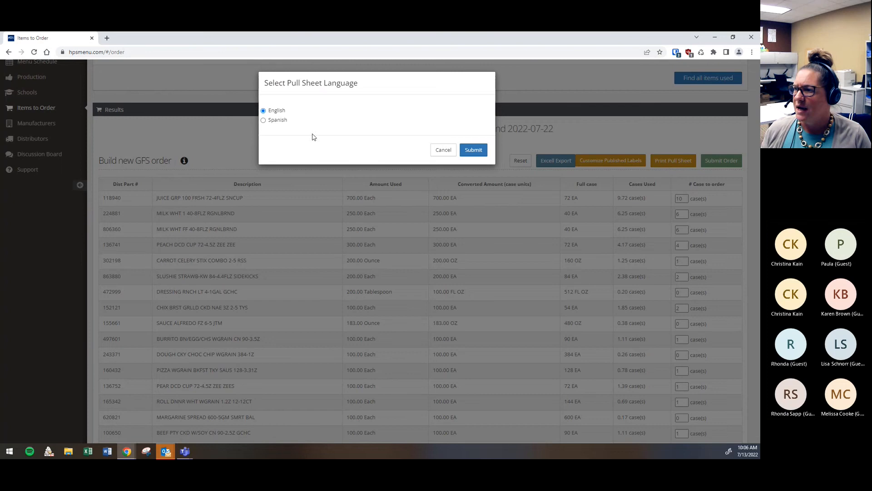
{"action": "left_click", "coordinate": [475, 150]}
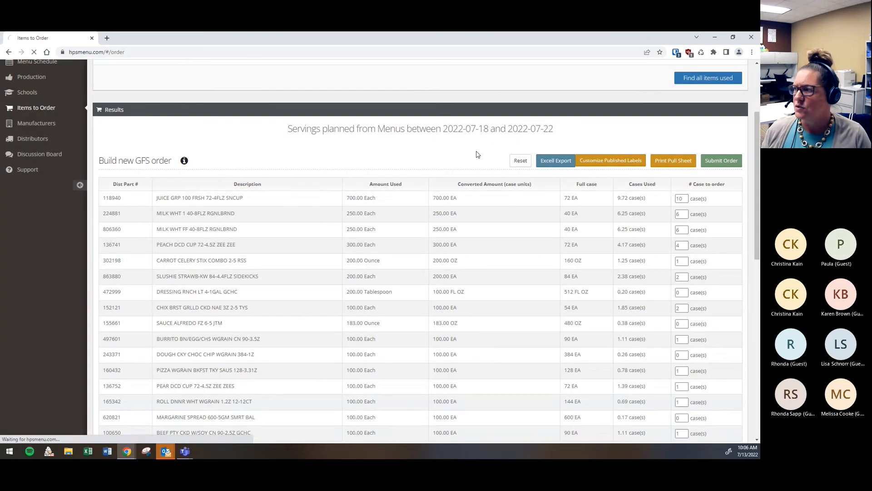
{"action": "left_click", "coordinate": [27, 430]}
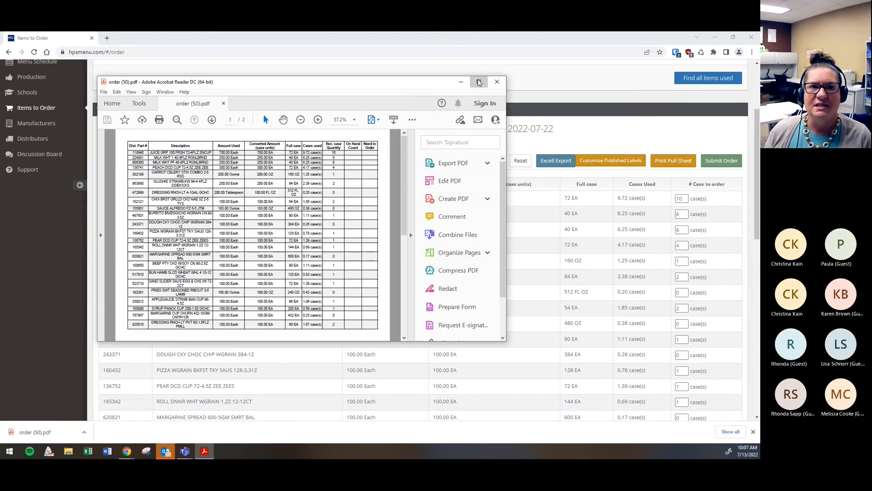
{"action": "left_click", "coordinate": [478, 82]}
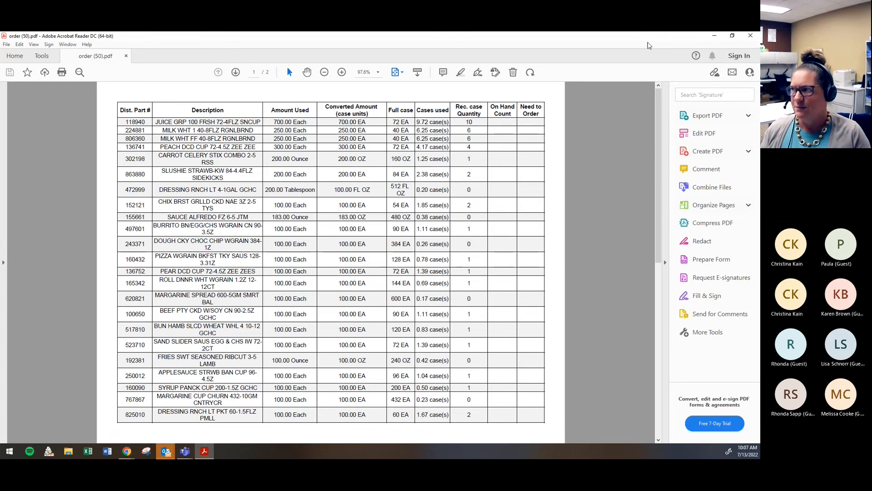
{"action": "left_click", "coordinate": [751, 36]}
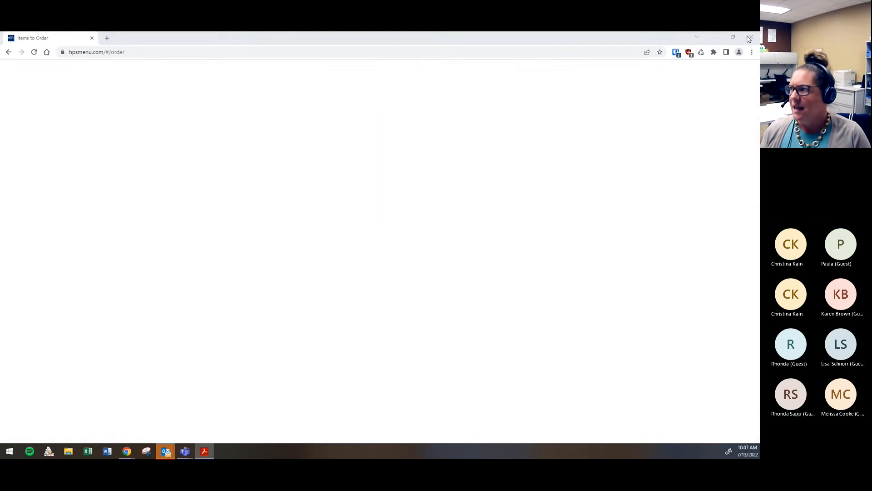
Set the grape juice (118940) to 5 cases, submit the order and close the Gordon Food Service sign-in page.
{"action": "left_click_drag", "start_coordinate": [687, 197], "coordinate": [671, 204]}
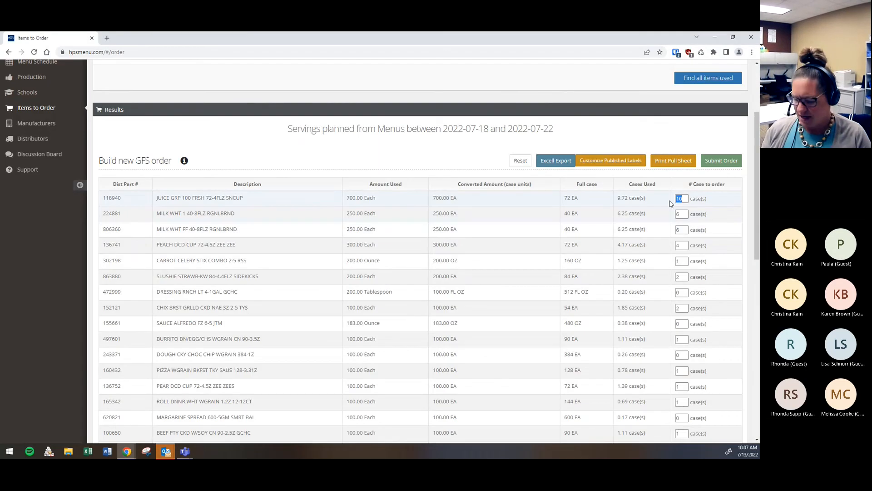
{"action": "type", "text": "5"}
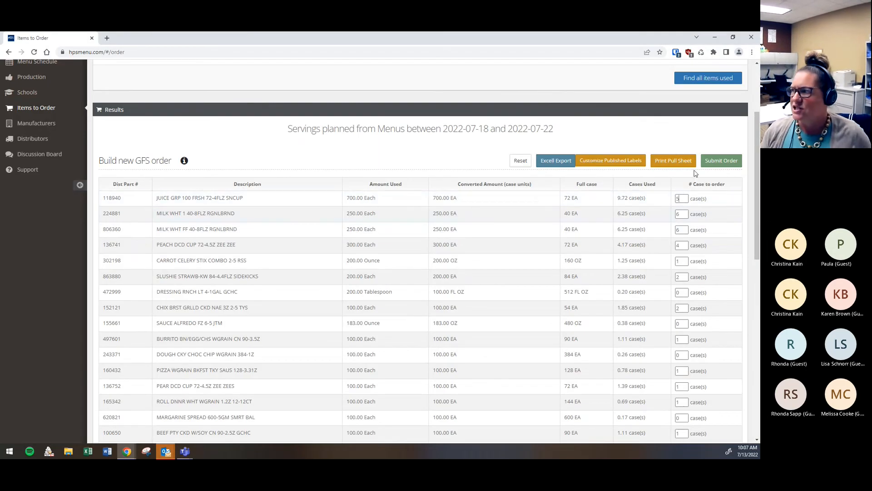
{"action": "left_click", "coordinate": [721, 161]}
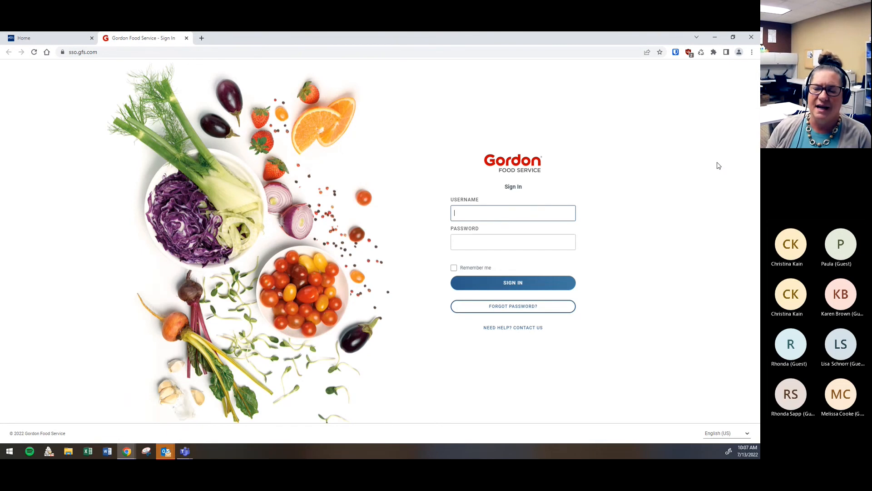
{"action": "left_click", "coordinate": [186, 38]}
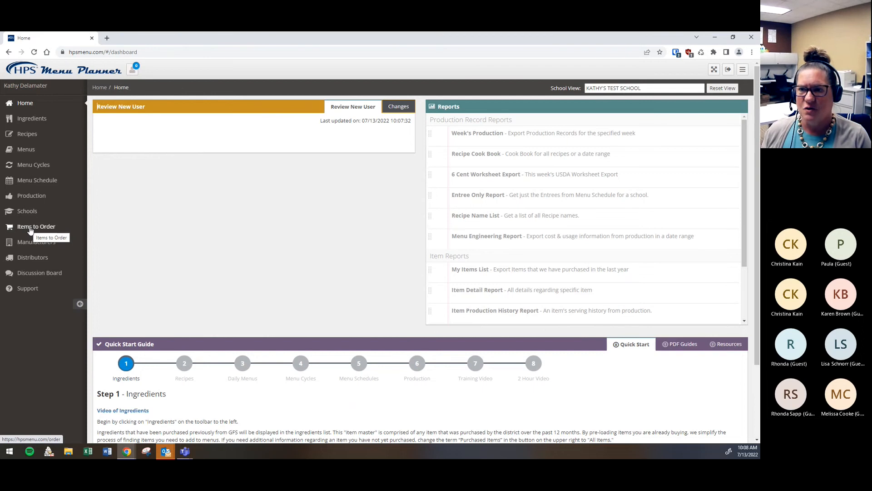
Export the 6 Cent Worksheet for school year 2022-2023, week 2022-07-17 to 2022-07-23, for lunch with actuals from production.
{"action": "left_click", "coordinate": [23, 108]}
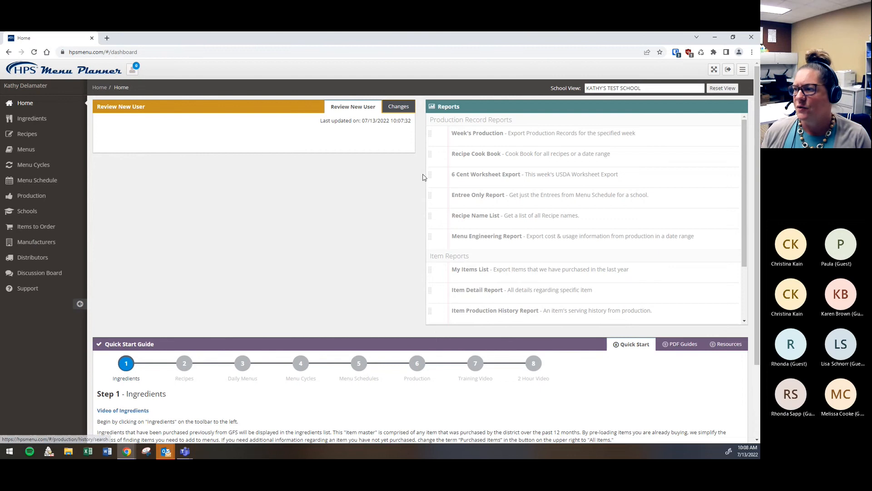
{"action": "left_click", "coordinate": [478, 178]}
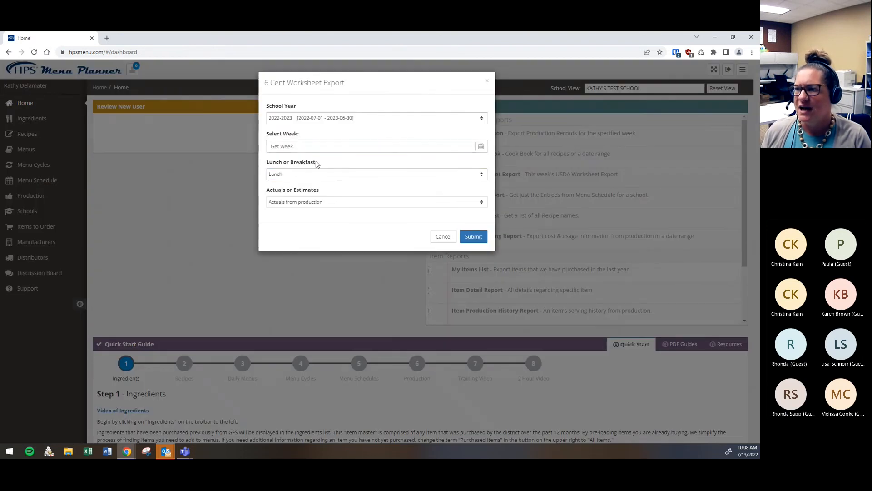
{"action": "left_click", "coordinate": [482, 147]}
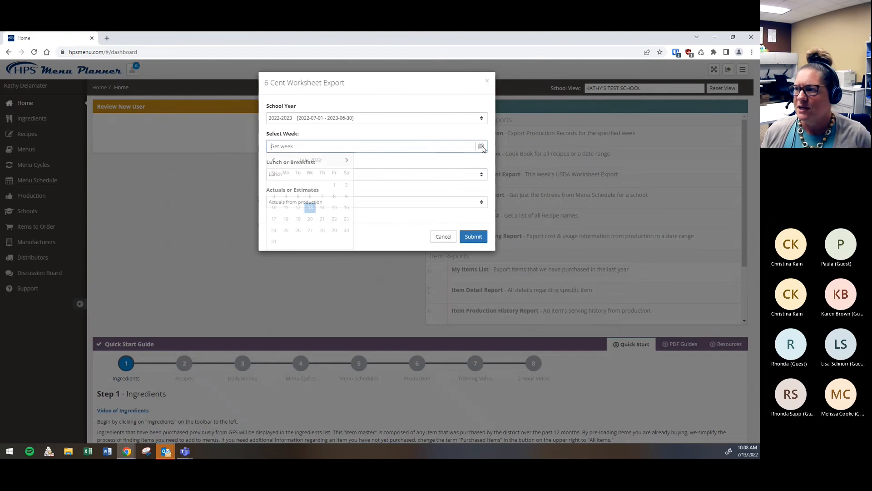
{"action": "left_click", "coordinate": [286, 220]}
{"action": "left_click", "coordinate": [459, 146]}
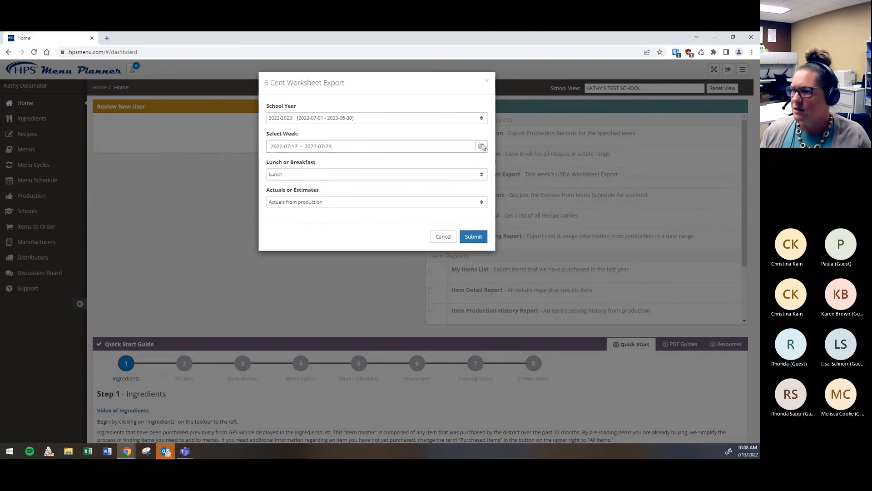
{"action": "left_click", "coordinate": [336, 220]}
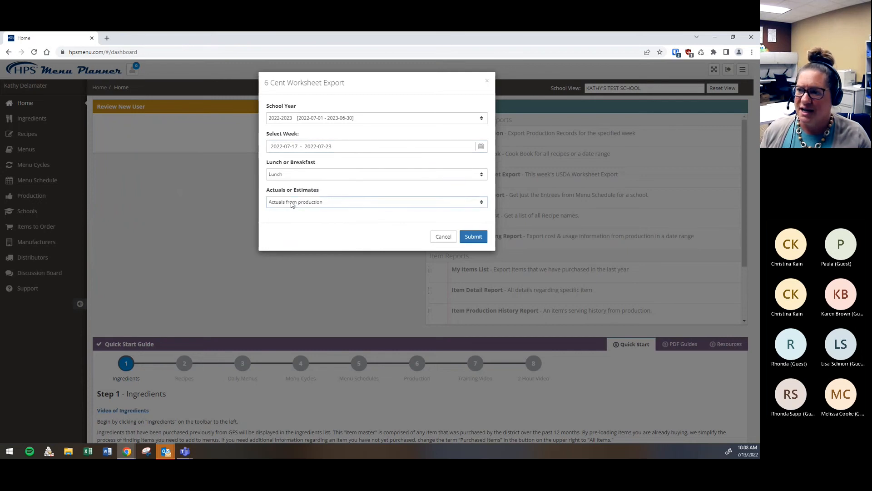
{"action": "left_click", "coordinate": [481, 241]}
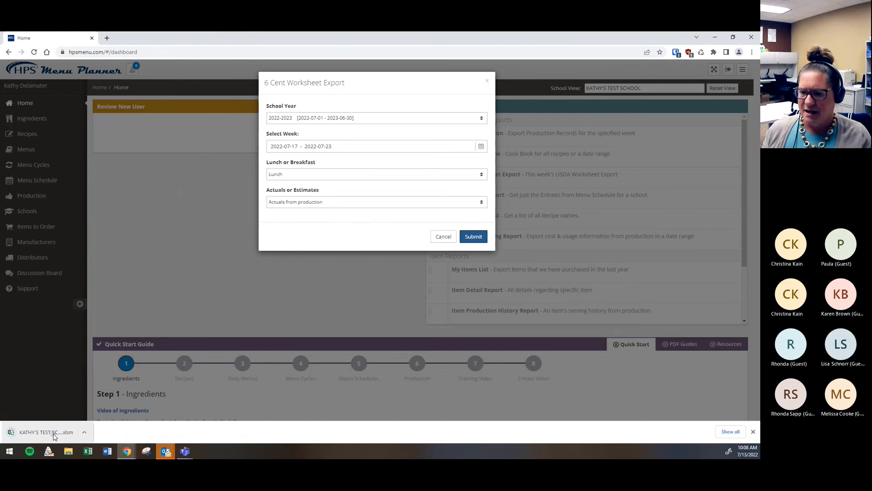
Open the exported 6 Cent workbook in Excel, enable editing and look through the menu worksheet instructions.
{"action": "left_click", "coordinate": [55, 435]}
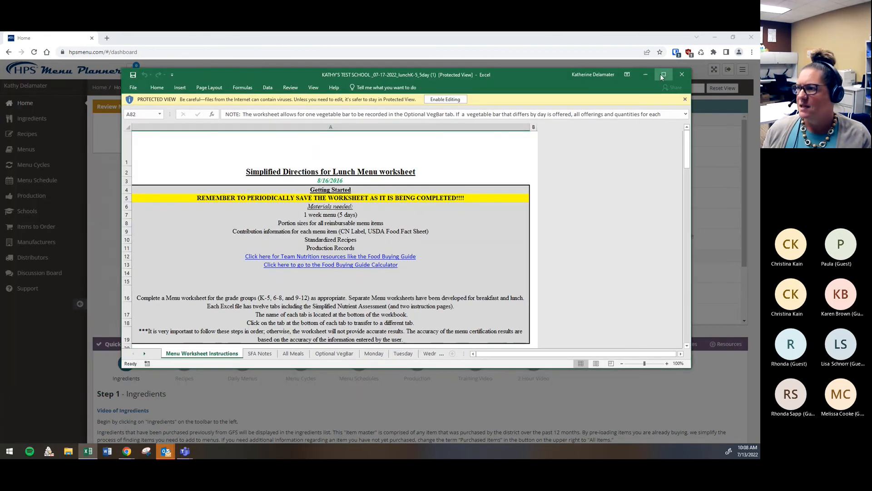
{"action": "left_click", "coordinate": [663, 75]}
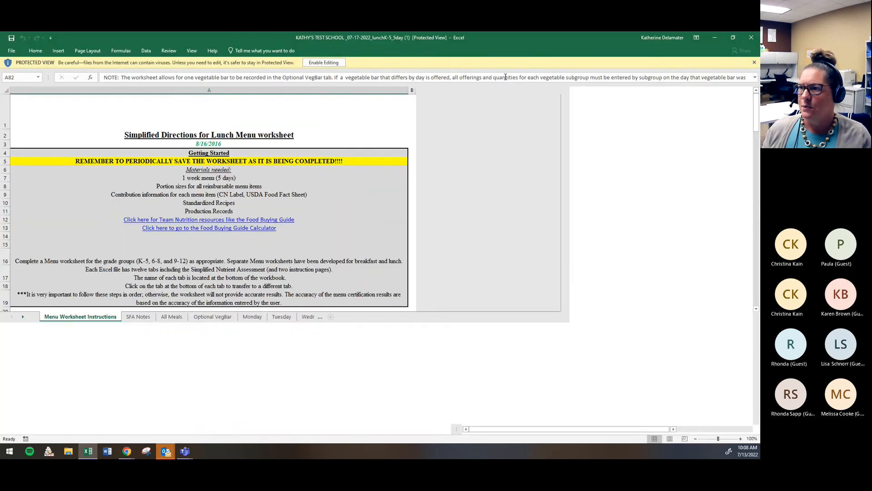
{"action": "left_click", "coordinate": [317, 63]}
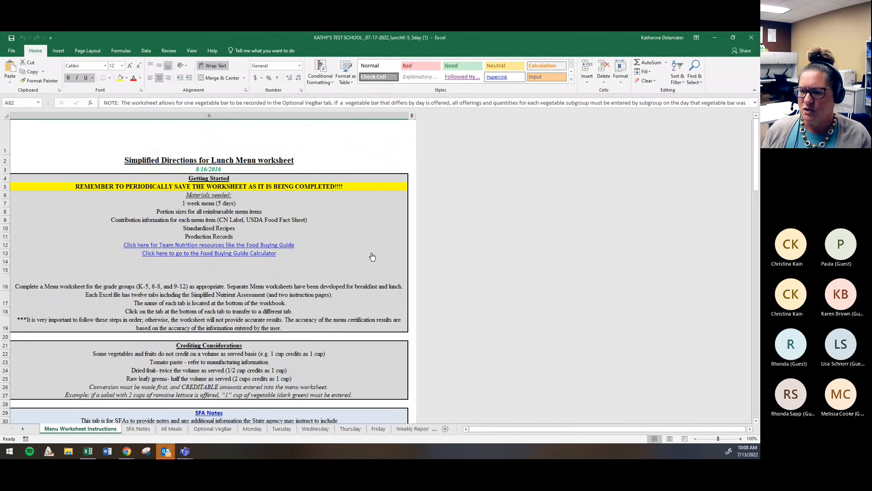
{"action": "scroll", "coordinate": [372, 257], "scroll_direction": "down", "scroll_amount": 20}
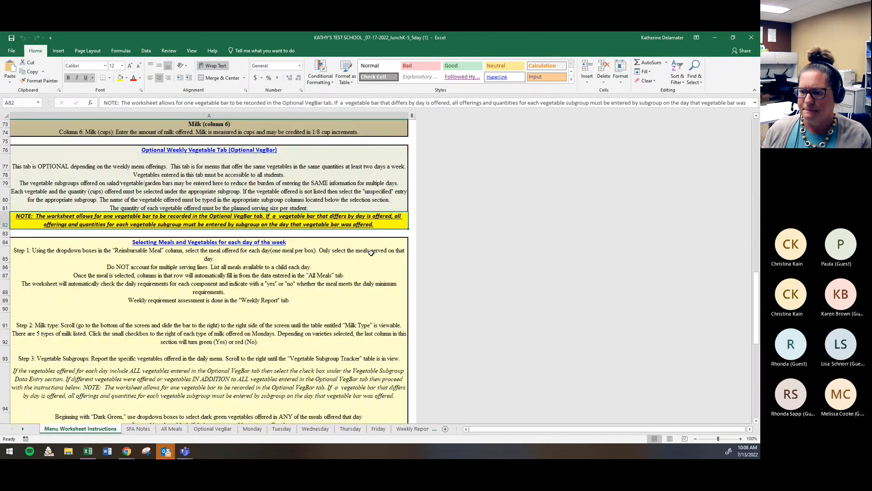
{"action": "scroll", "coordinate": [372, 253], "scroll_direction": "down", "scroll_amount": 7}
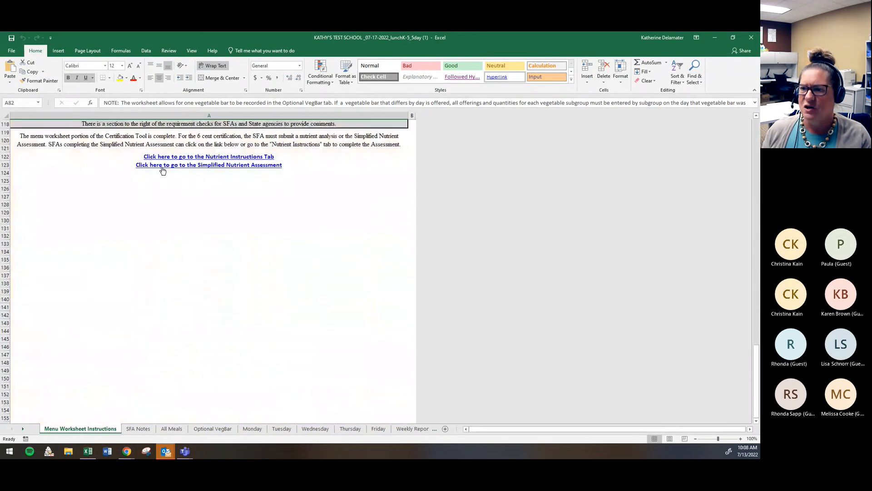
Go to the Simplified Nutrient Assessment through its instructions link and examine the fruit, milk and vegetable sections.
{"action": "left_click", "coordinate": [224, 165]}
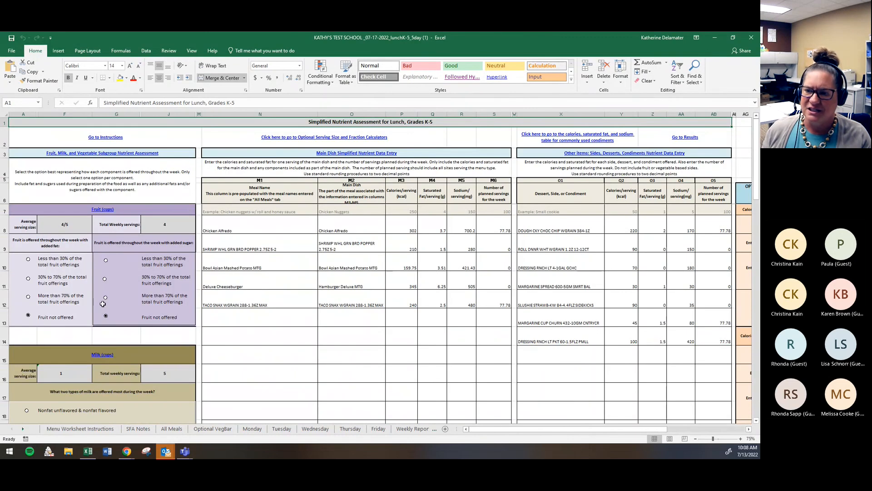
{"action": "scroll", "coordinate": [149, 330], "scroll_direction": "down", "scroll_amount": 3}
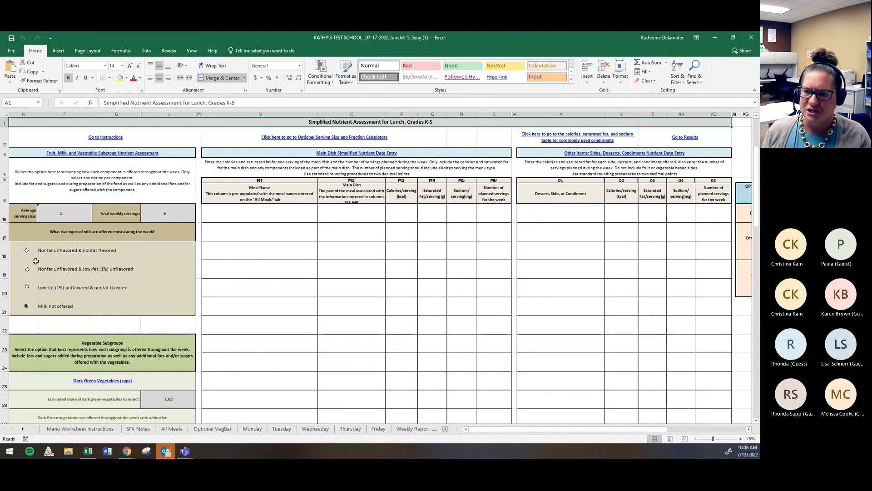
{"action": "scroll", "coordinate": [193, 272], "scroll_direction": "up", "scroll_amount": 3}
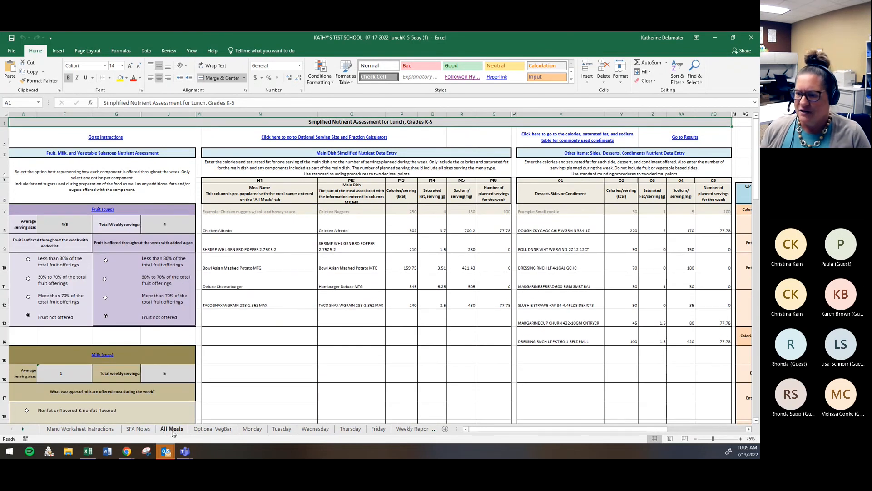
Examine the Optional VegBar sheet and the Monday and Tuesday daily lunch requirement checks.
{"action": "left_click", "coordinate": [215, 431]}
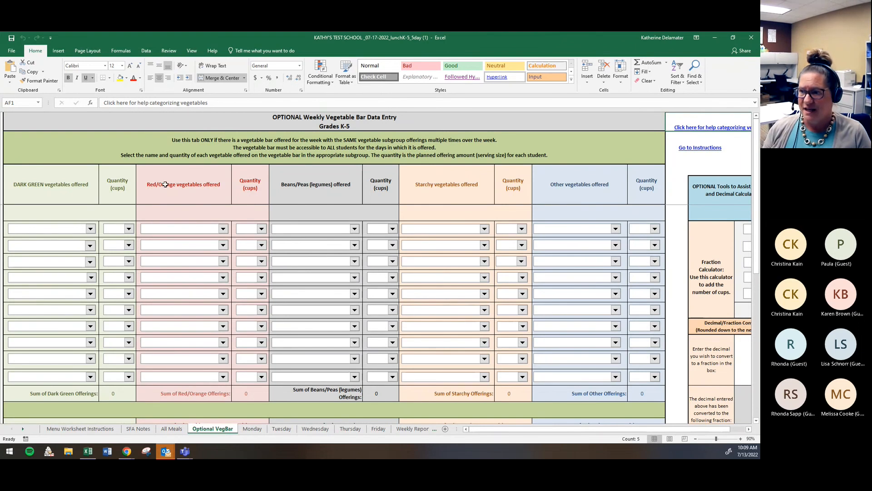
{"action": "left_click", "coordinate": [253, 429]}
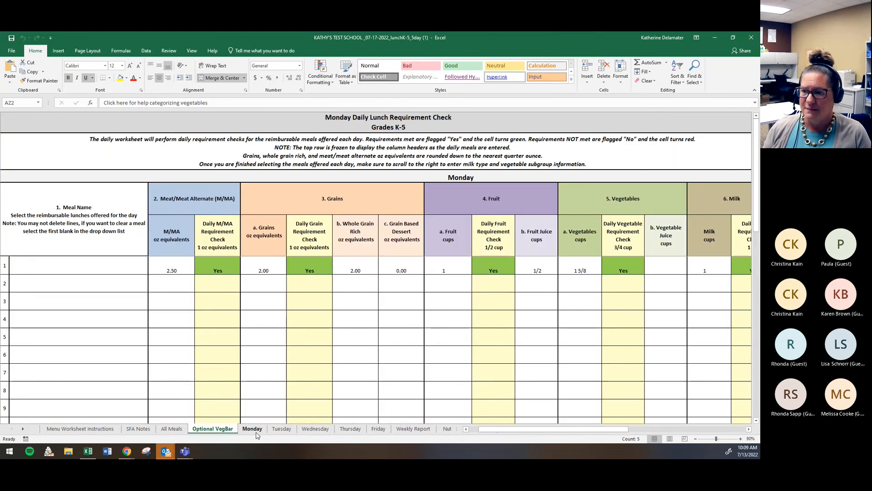
{"action": "left_click", "coordinate": [281, 429]}
{"action": "left_click_drag", "start_coordinate": [541, 429], "coordinate": [523, 429]}
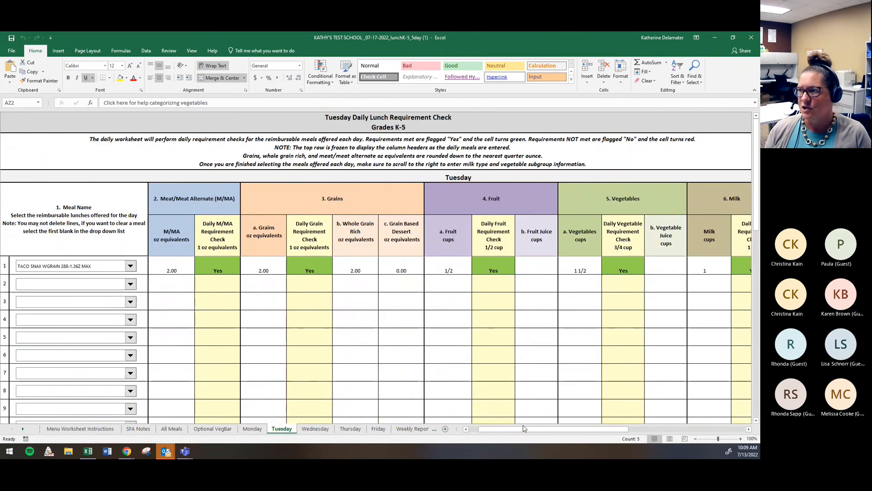
Return to HPS Menu Planner and look over the Recipe Cook Book export options, leaving without exporting.
{"action": "left_click", "coordinate": [716, 38]}
{"action": "left_click", "coordinate": [487, 83]}
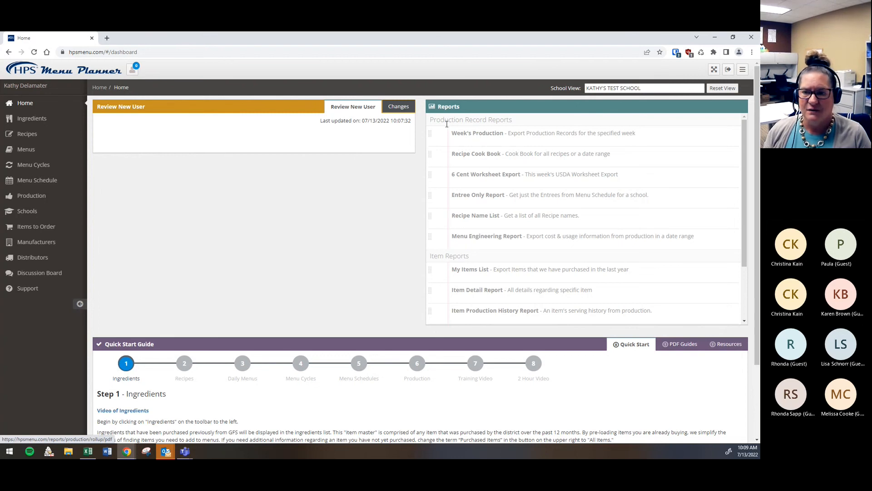
{"action": "left_click", "coordinate": [476, 158]}
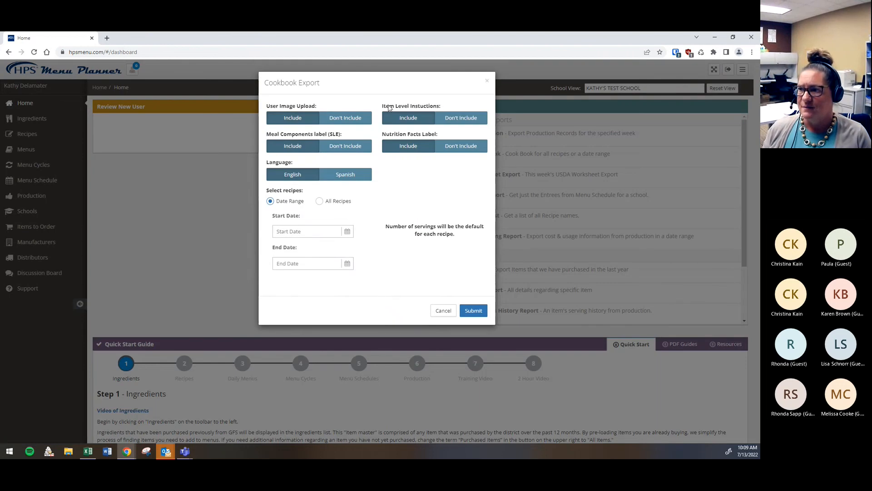
{"action": "left_click", "coordinate": [442, 311]}
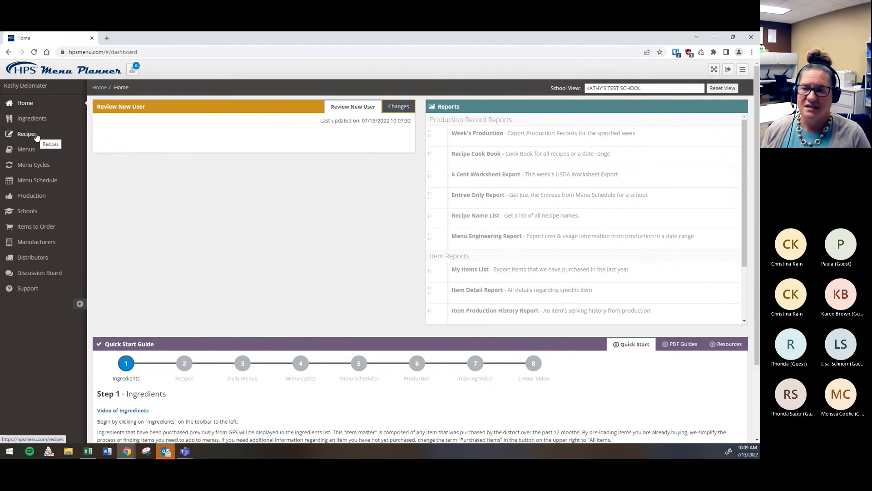
Export the Entree Only Report for the dates 2022-07-11 to 2022-07-15.
{"action": "left_click", "coordinate": [484, 199]}
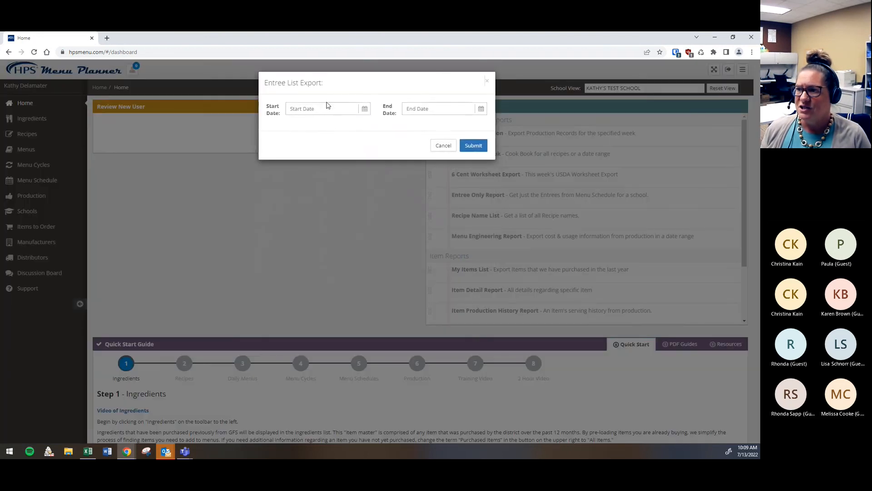
{"action": "left_click", "coordinate": [366, 109]}
{"action": "left_click", "coordinate": [305, 170]}
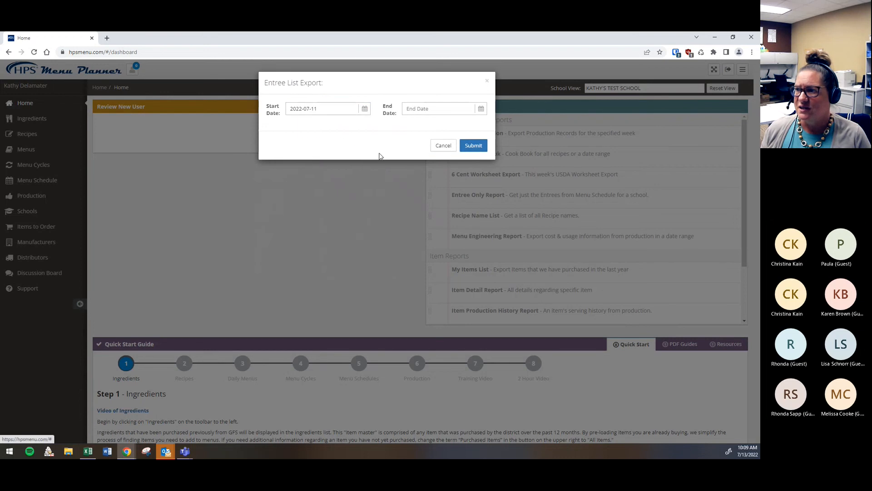
{"action": "left_click", "coordinate": [481, 109]}
{"action": "left_click", "coordinate": [470, 170]}
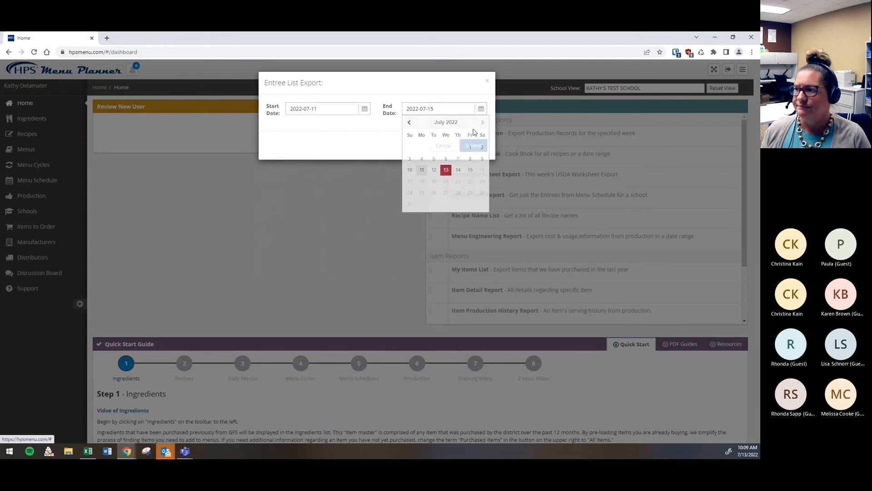
{"action": "left_click", "coordinate": [468, 138]}
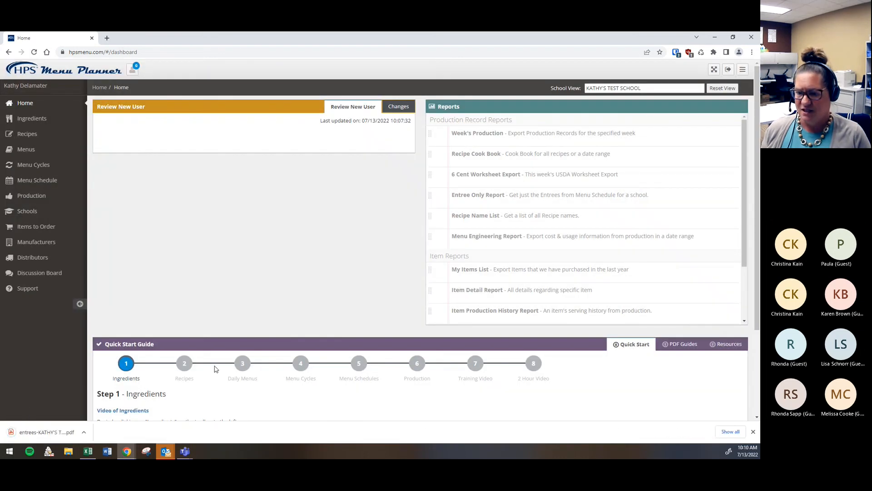
Open the exported entrees PDF in full-screen size, review the entree list and close it.
{"action": "left_click", "coordinate": [32, 437]}
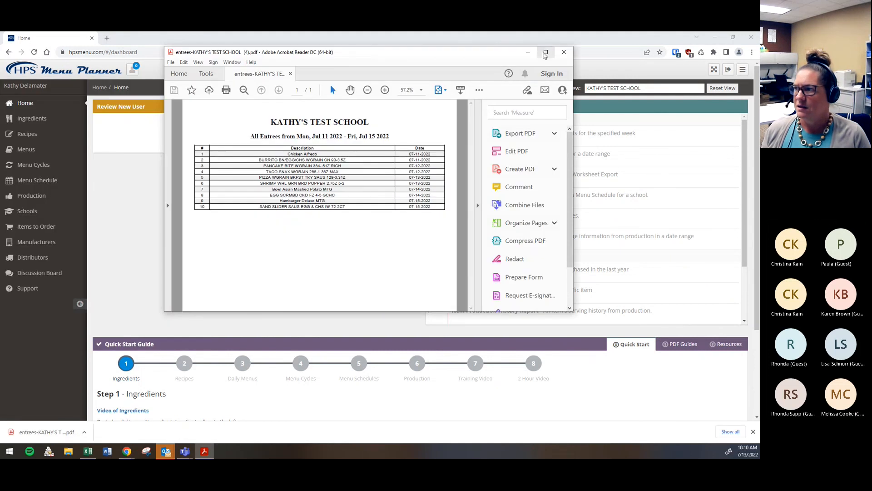
{"action": "left_click", "coordinate": [547, 53]}
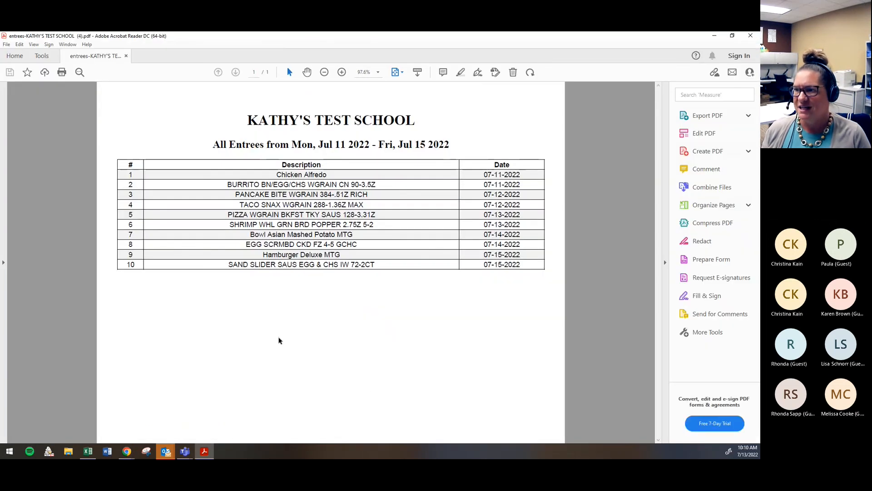
{"action": "left_click", "coordinate": [752, 35]}
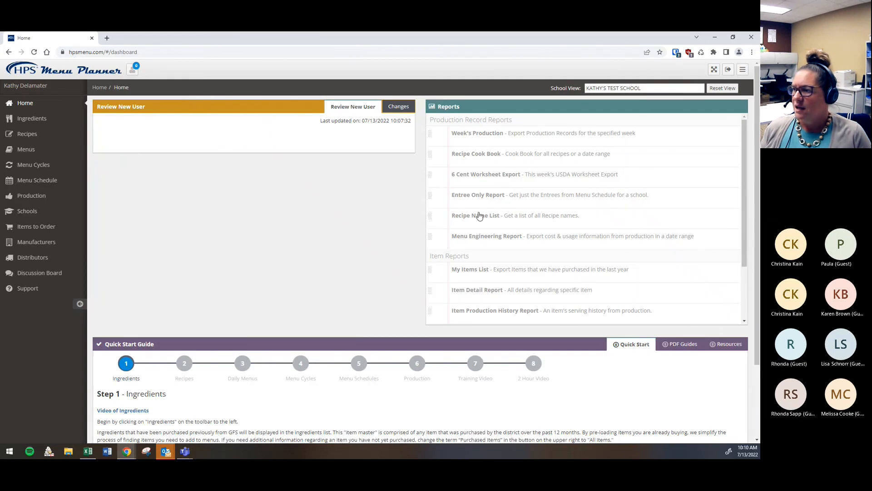
Export the Menu Engineering Report for the dates 2022-07-18 to 2022-07-22.
{"action": "left_click", "coordinate": [470, 240]}
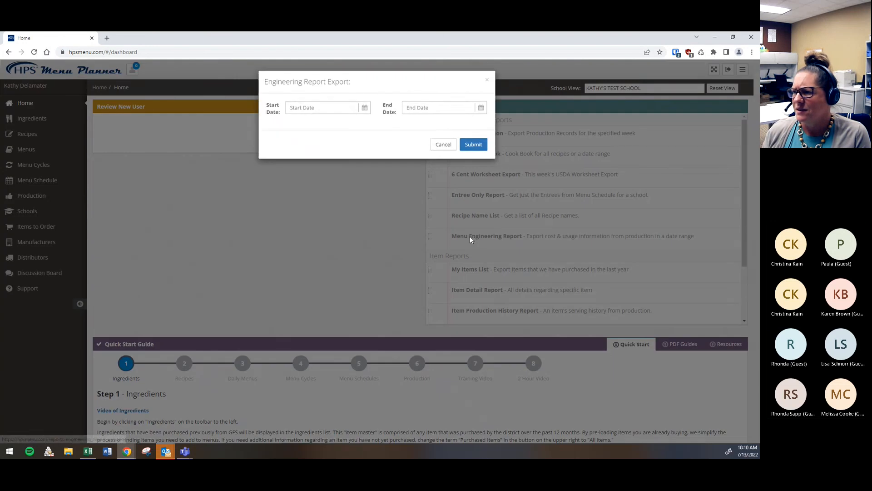
{"action": "left_click", "coordinate": [364, 109]}
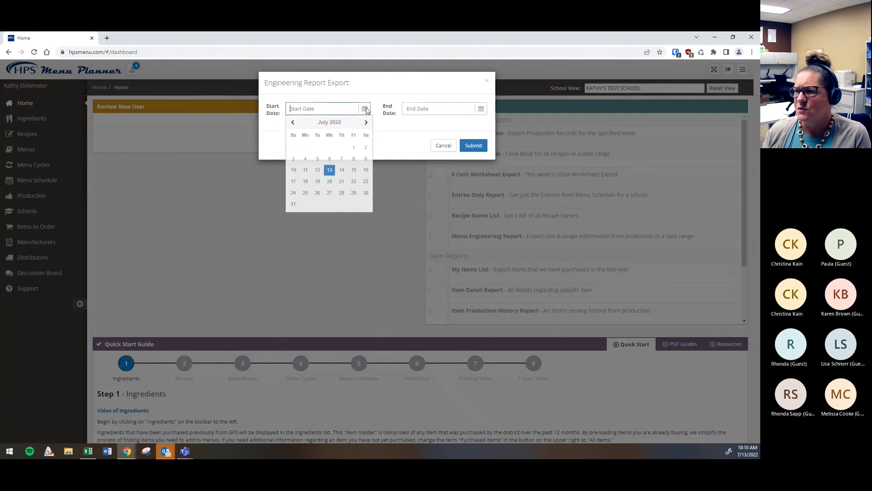
{"action": "left_click", "coordinate": [307, 184]}
{"action": "left_click", "coordinate": [485, 108]}
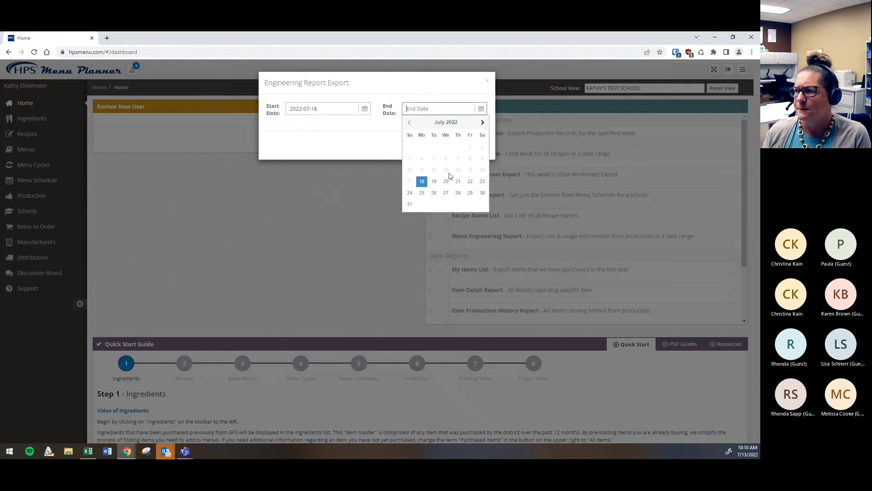
{"action": "left_click", "coordinate": [467, 185]}
{"action": "left_click", "coordinate": [472, 146]}
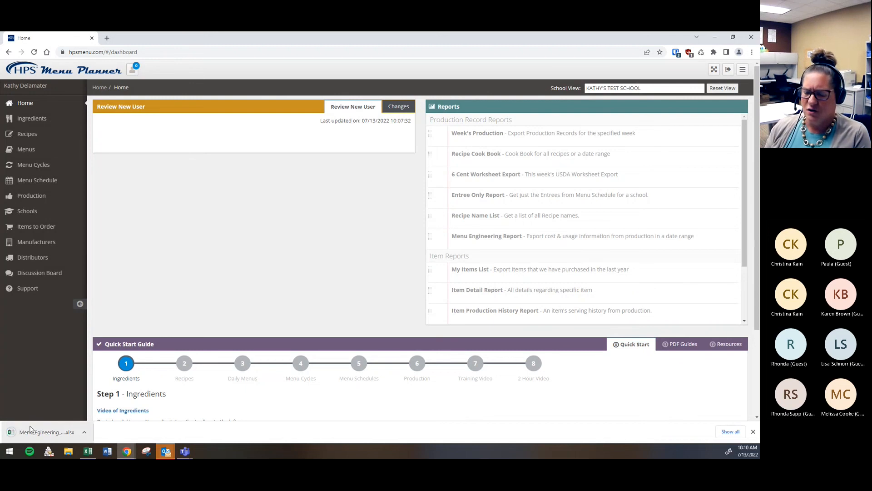
Open the exported Menu Engineering workbook in Excel to review its costs and servings, and close it along with the 6 Cent workbook.
{"action": "left_click", "coordinate": [34, 430]}
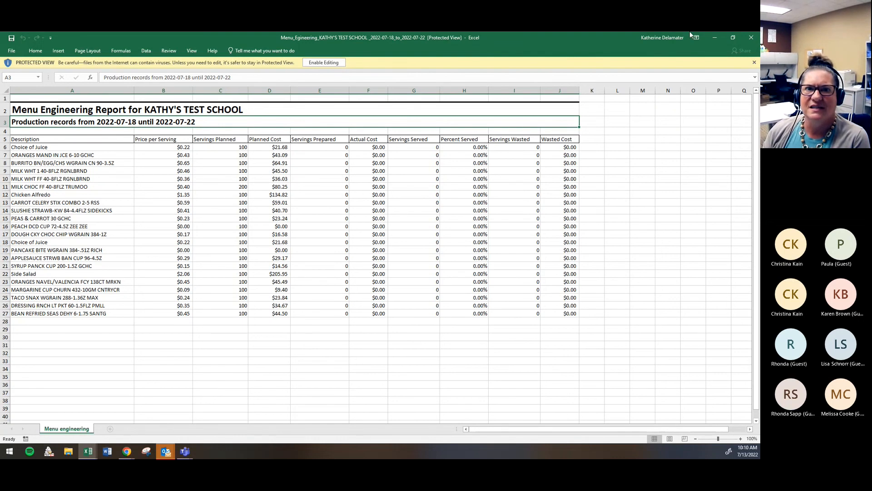
{"action": "left_click", "coordinate": [750, 37]}
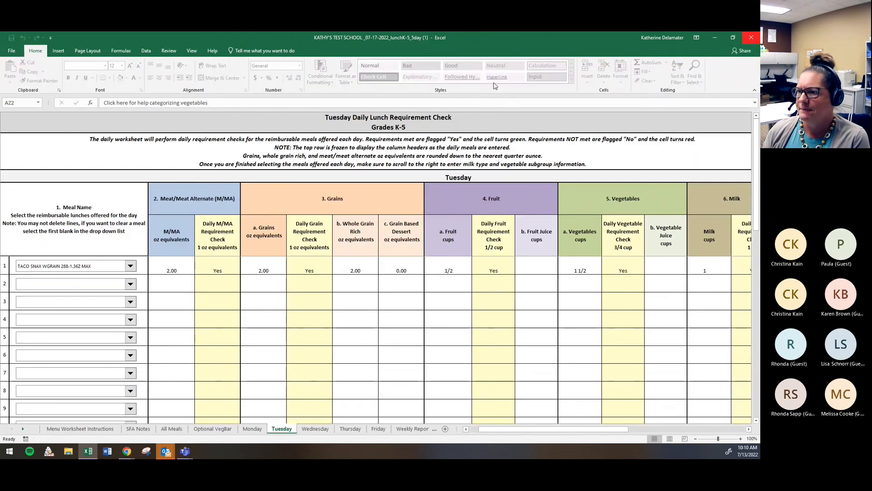
{"action": "left_click", "coordinate": [752, 38]}
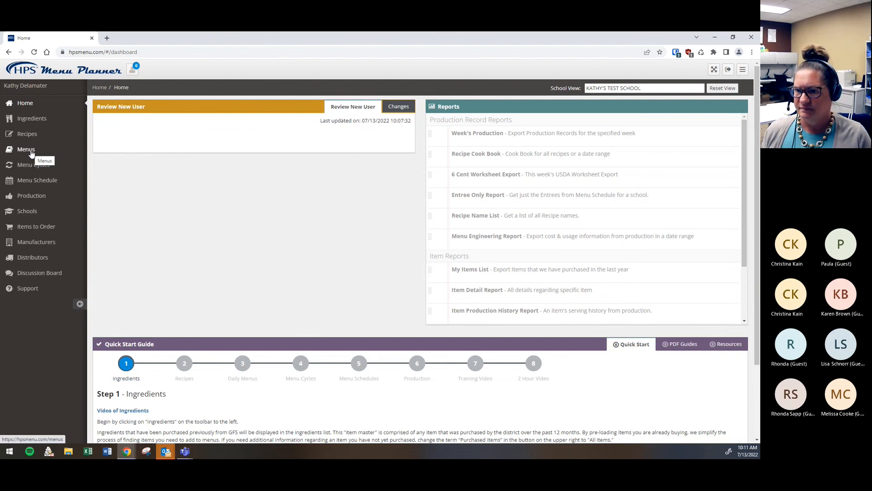
Open the lunch production record for Monday, July 4, 2022 from the production calendar.
{"action": "left_click", "coordinate": [30, 199]}
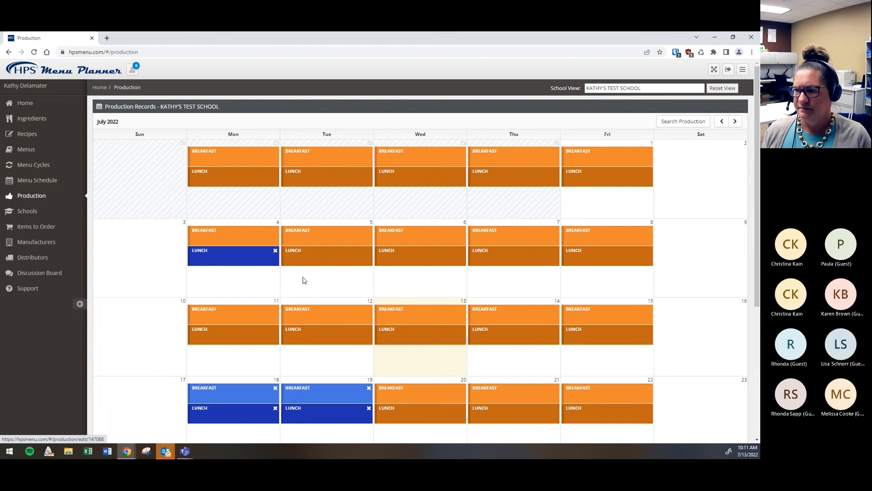
{"action": "left_click", "coordinate": [261, 259]}
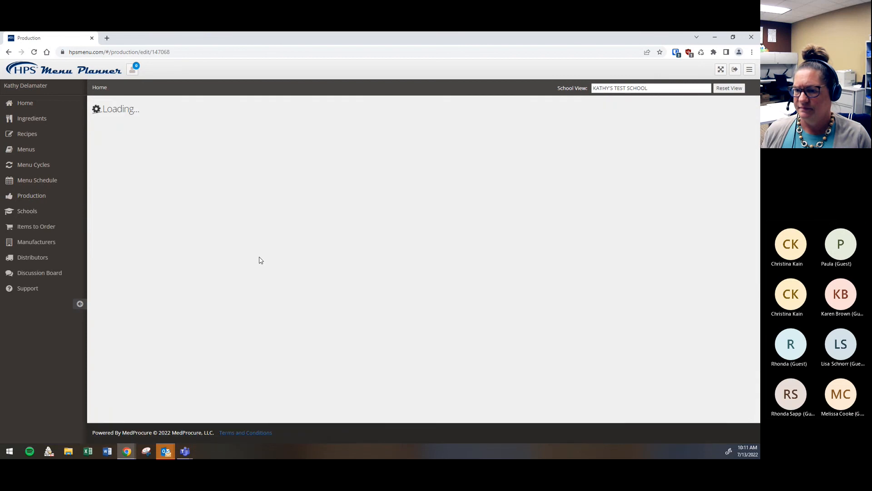